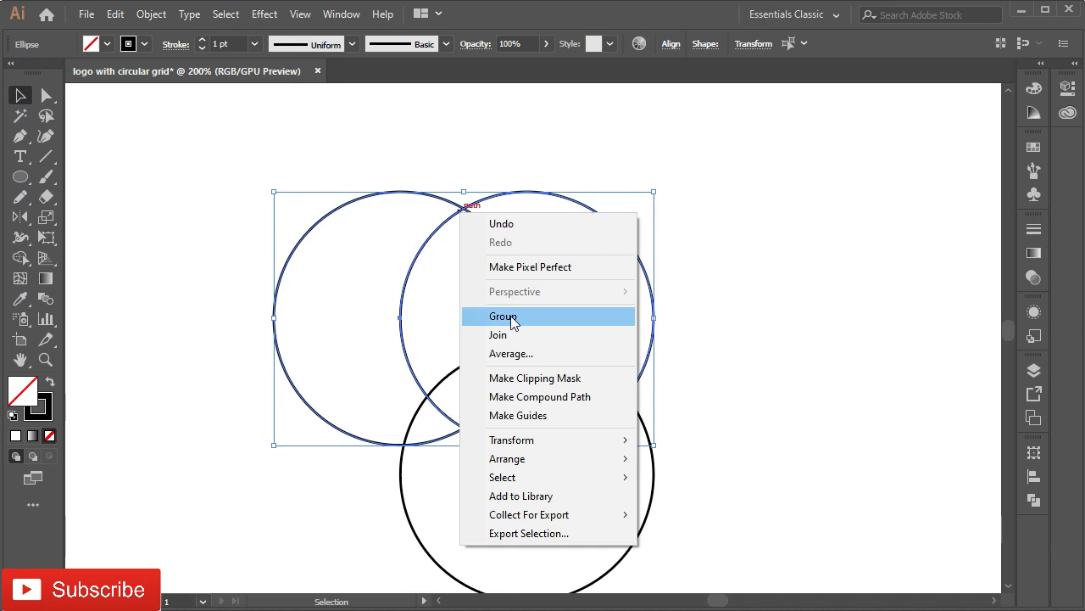
# Step: Group the two upper circles and align the group with the lower circle on their horizontal centres
pyautogui.click(506, 316)
pyautogui.moveTo(486, 412); pyautogui.dragTo(633, 526)
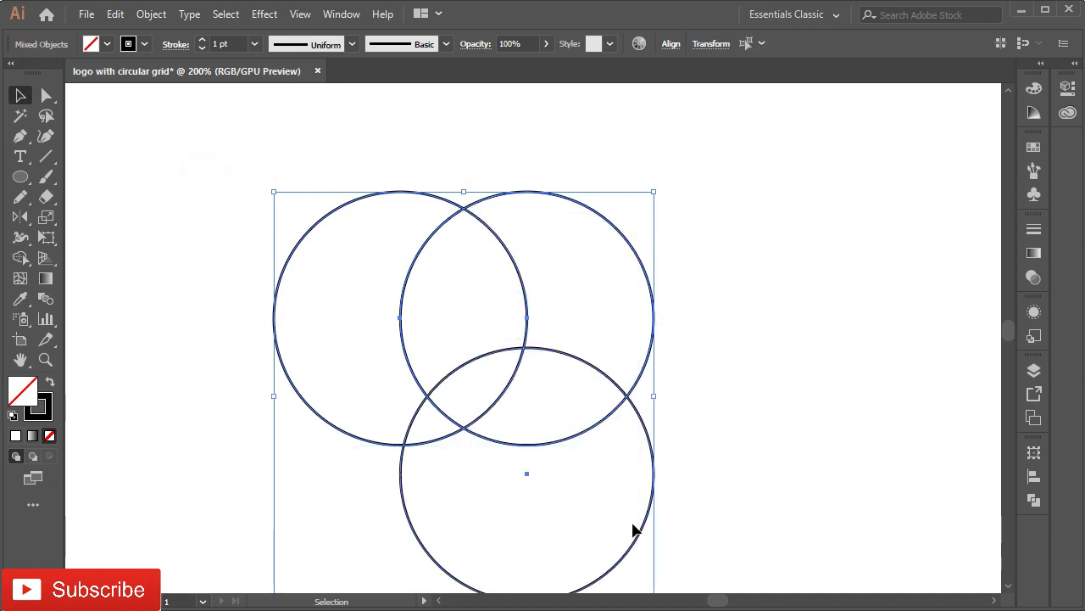
pyautogui.click(670, 45)
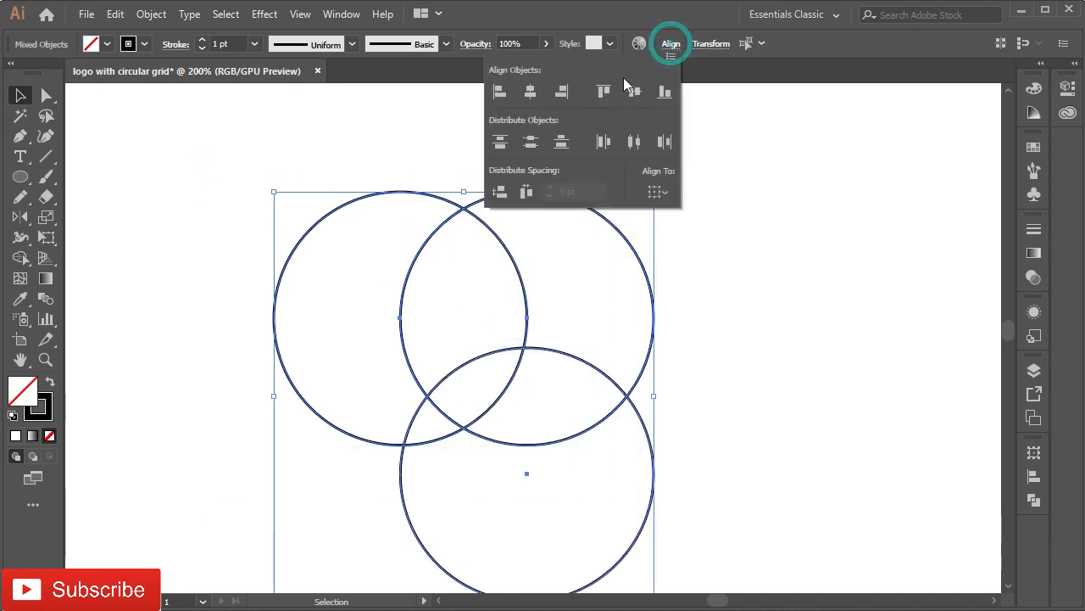
pyautogui.click(530, 92)
pyautogui.click(877, 392)
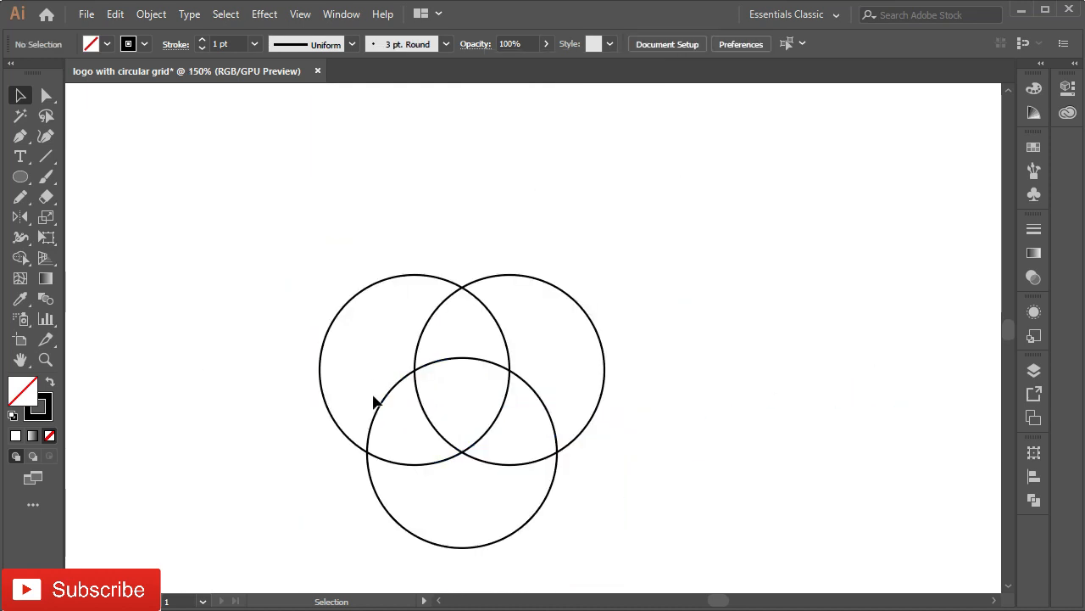
# Step: Draw a circle from the centre of the three-circle overlap, slightly larger than the existing circles
pyautogui.click(23, 177)
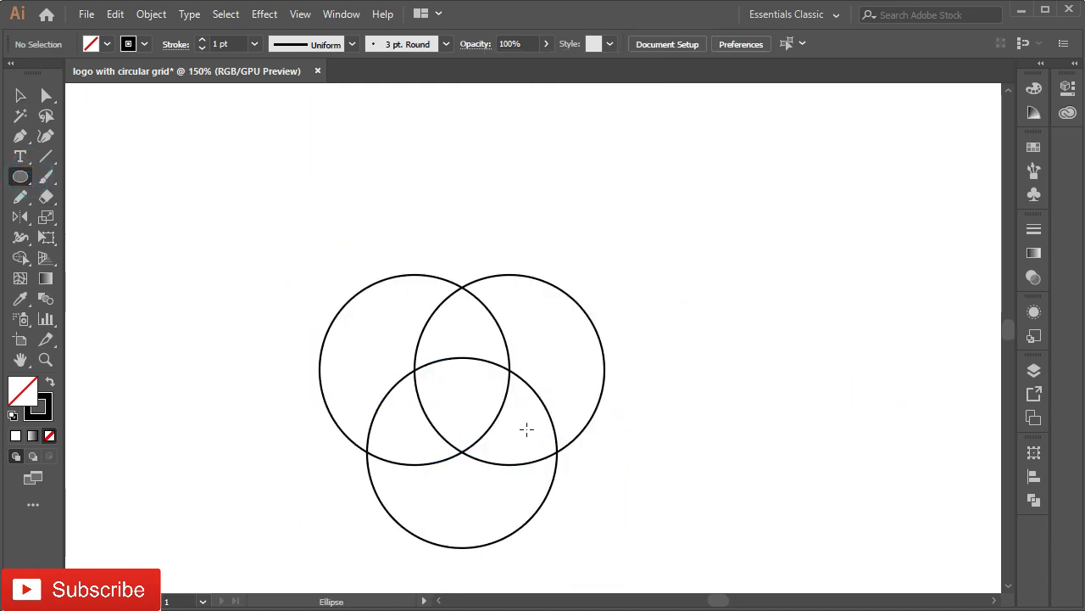
pyautogui.moveTo(460, 403); pyautogui.dragTo(562, 452)
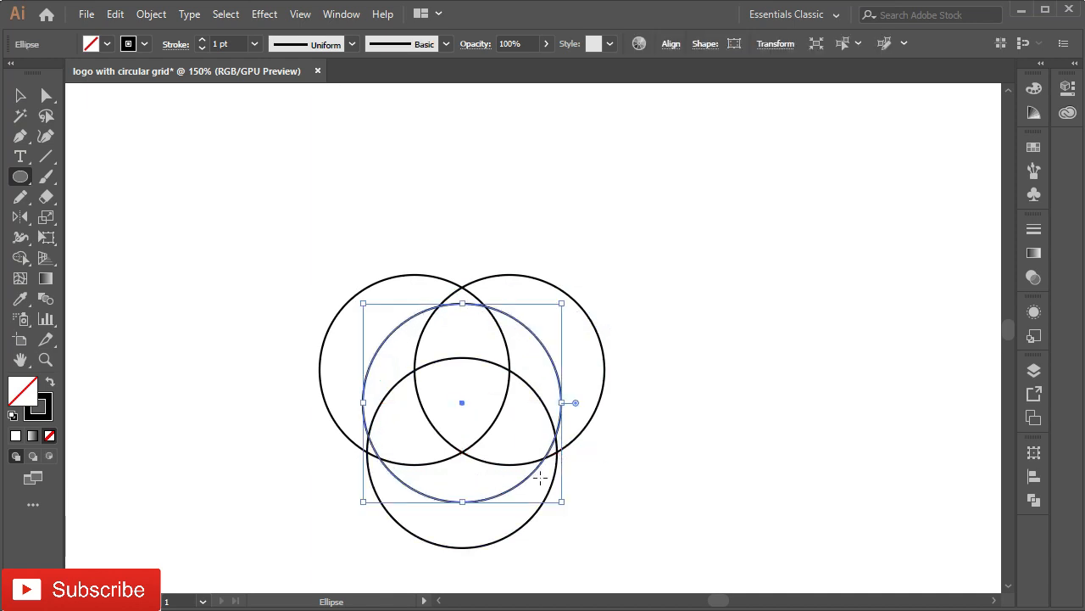
pyautogui.hotkey('ctrl', '+')
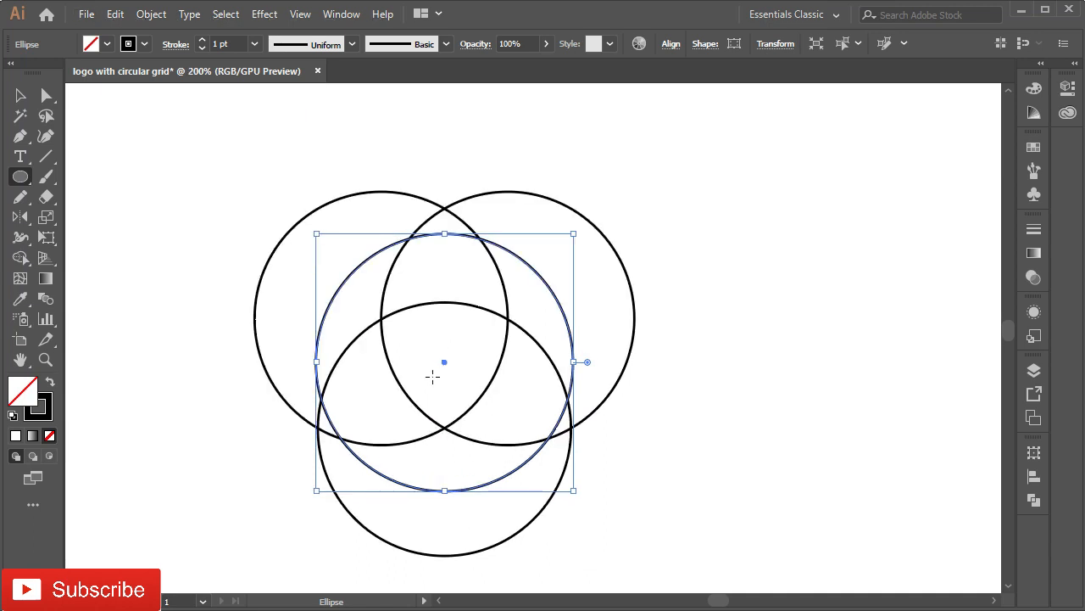
# Step: Merge adjoining regions inside the central circle with Shape Builder into three interlocking swirl blades around the middle triangle
pyautogui.press('v')
pyautogui.moveTo(170, 139); pyautogui.dragTo(677, 548)
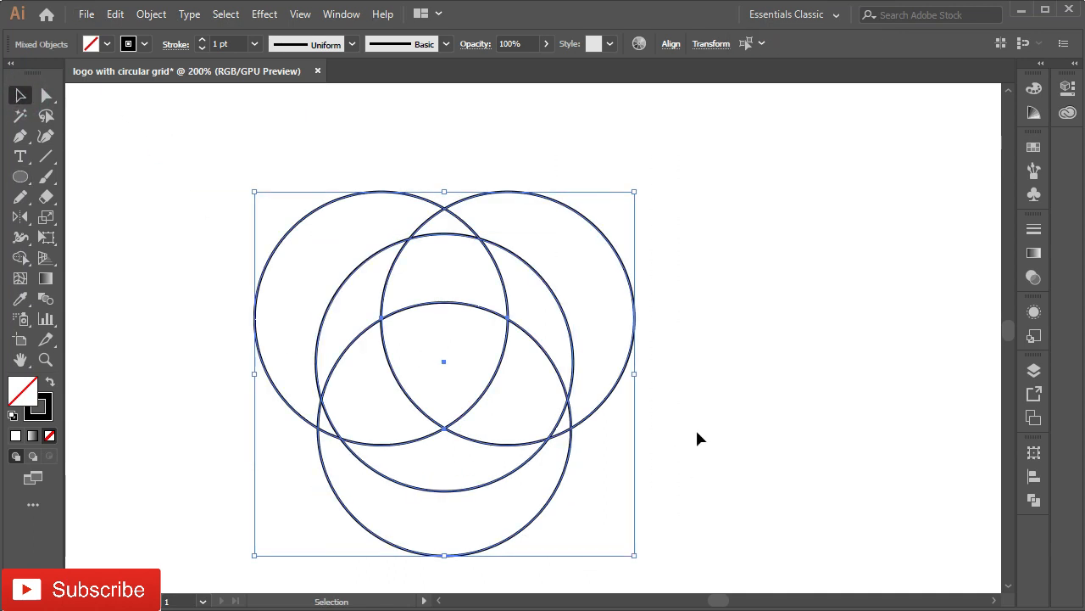
pyautogui.click(20, 257)
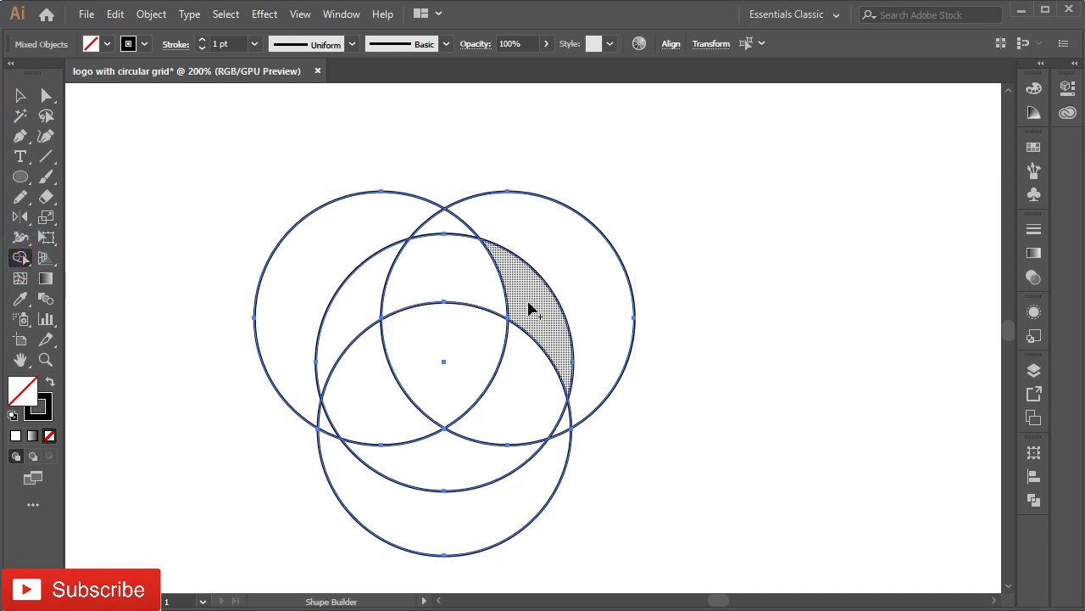
pyautogui.moveTo(482, 286); pyautogui.dragTo(527, 320)
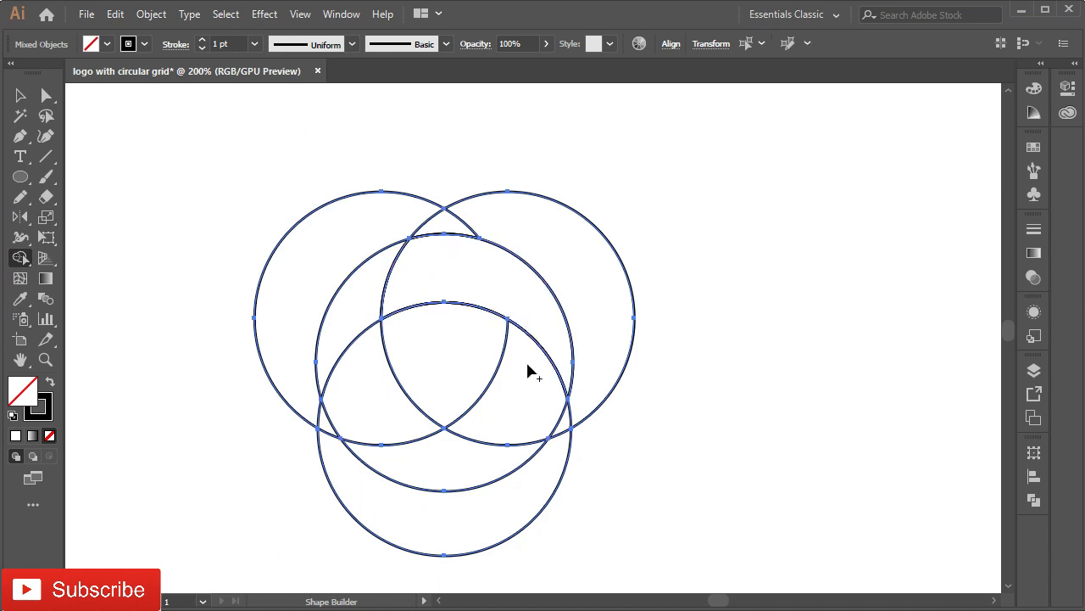
pyautogui.moveTo(517, 395)
pyautogui.mouseDown()
pyautogui.moveTo(527, 456)
pyautogui.moveTo(402, 453)
pyautogui.mouseUp()
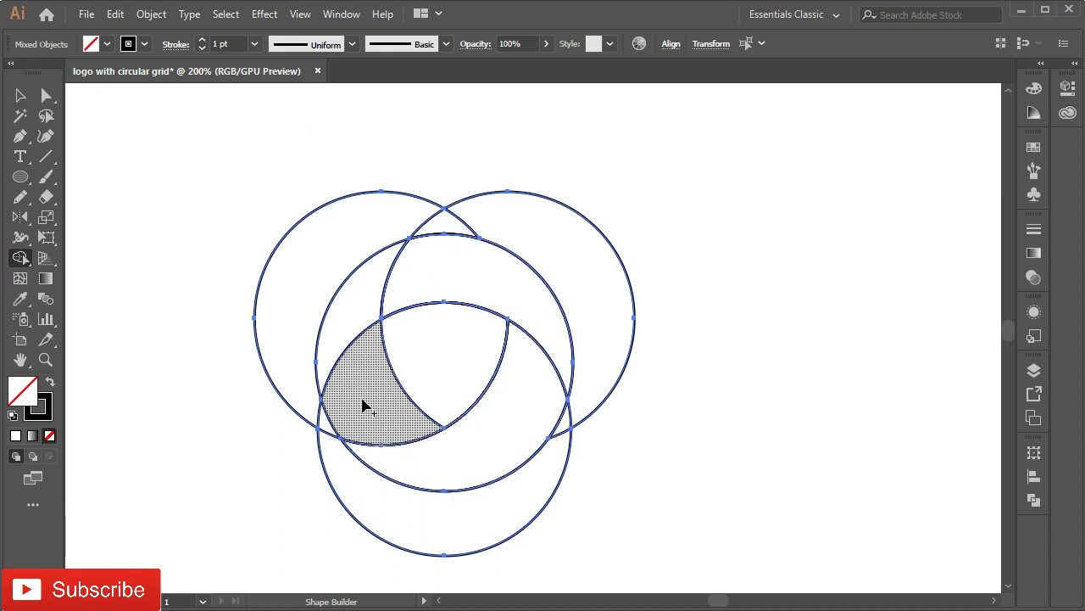
pyautogui.moveTo(363, 406); pyautogui.dragTo(353, 311)
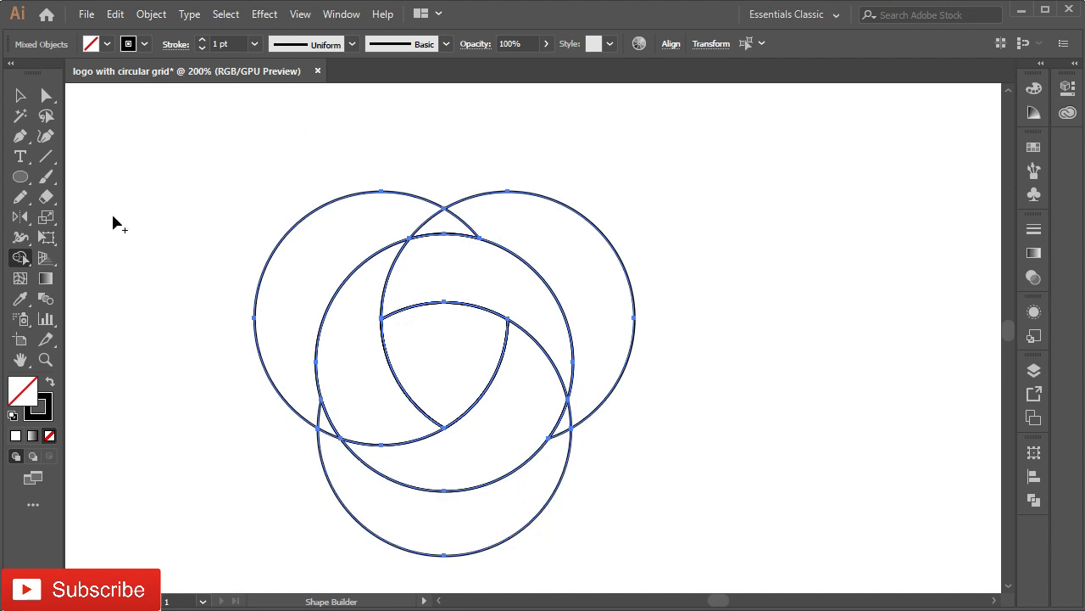
pyautogui.click(20, 95)
pyautogui.click(156, 230)
# Step: Select the three merged blade shapes inside the central circle together and copy them
pyautogui.moveTo(720, 440); pyautogui.dragTo(660, 466)
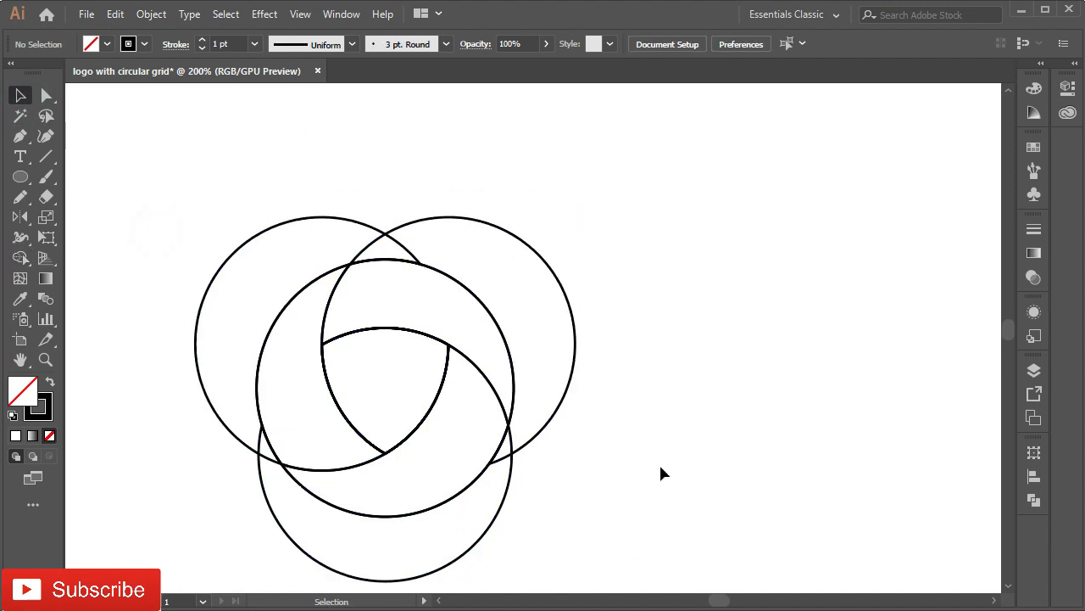
pyautogui.keyDown('shift'); pyautogui.click(471, 491); pyautogui.keyUp('shift')
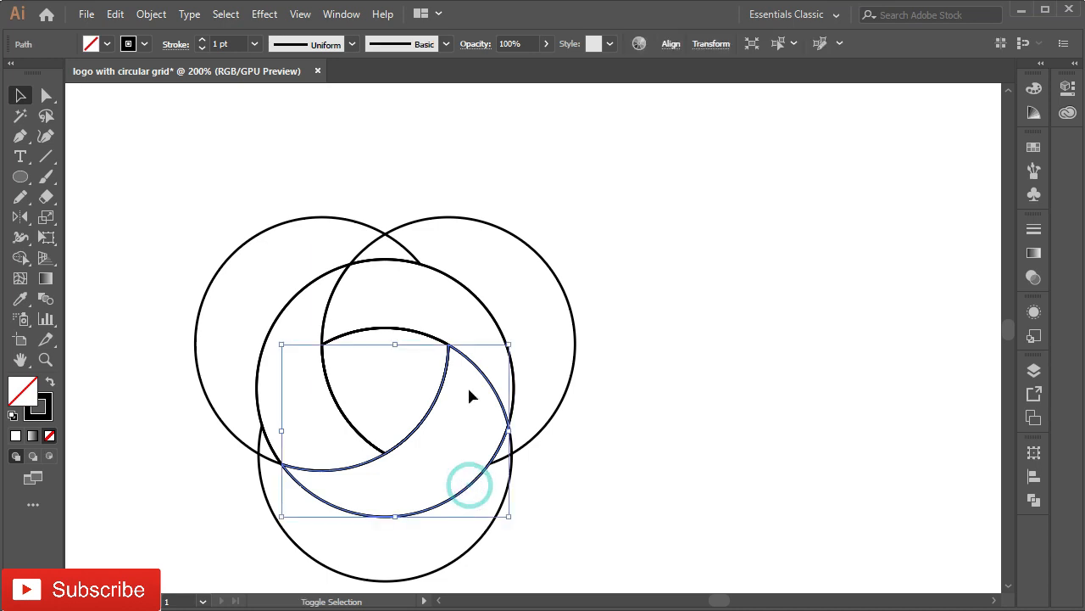
pyautogui.keyDown('shift'); pyautogui.click(464, 294); pyautogui.keyUp('shift')
pyautogui.keyDown('shift'); pyautogui.click(464, 294); pyautogui.keyUp('shift')
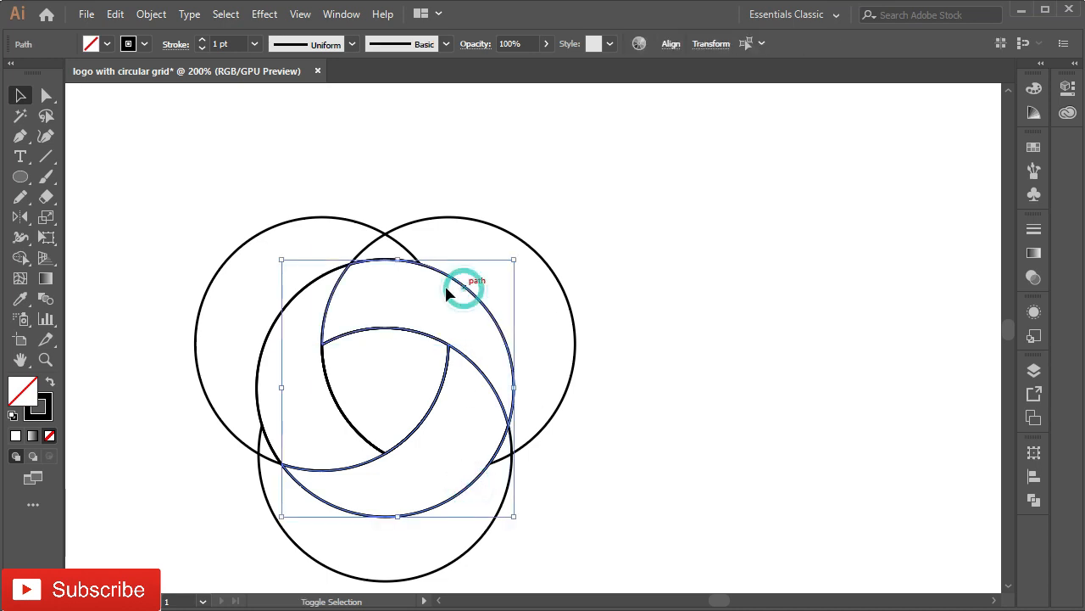
pyautogui.keyDown('shift'); pyautogui.click(290, 311); pyautogui.keyUp('shift')
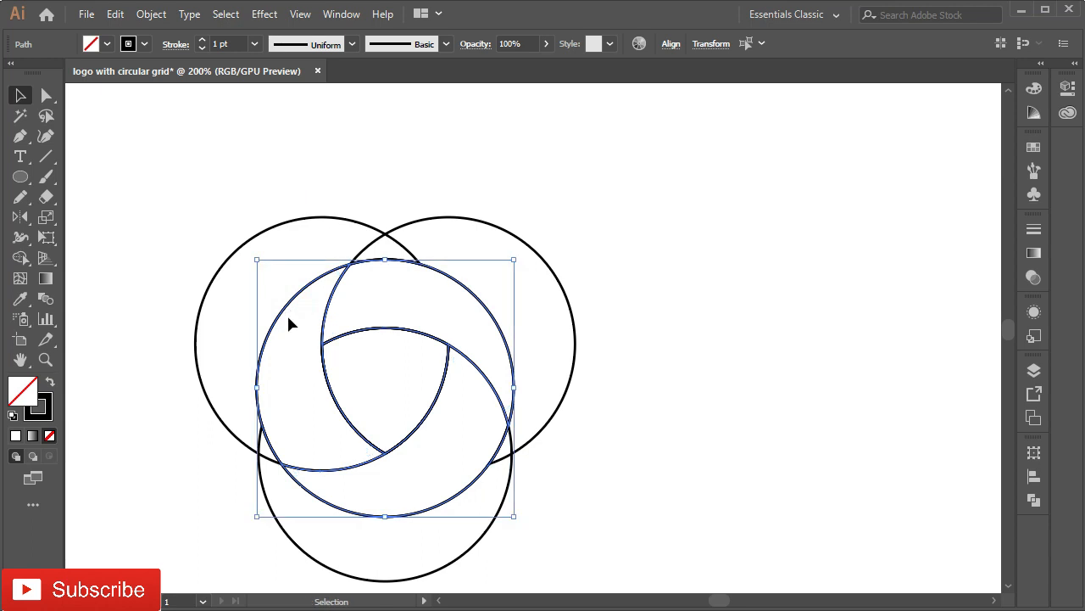
pyautogui.click(115, 14)
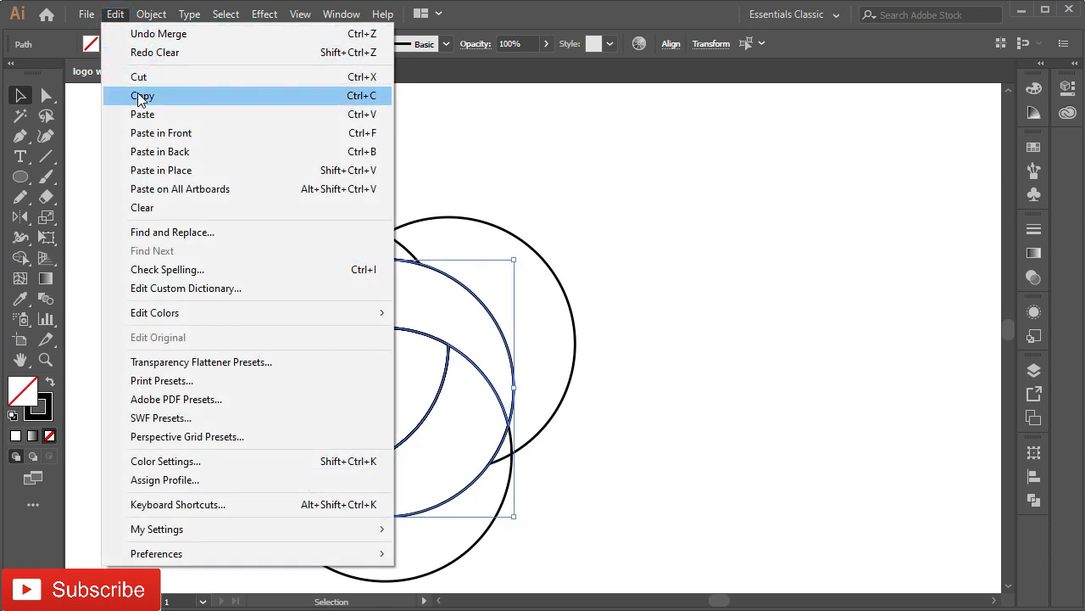
pyautogui.click(138, 95)
# Step: Delete all the circle artwork and paste the copied blade shapes in front at their original position
pyautogui.moveTo(175, 171); pyautogui.dragTo(591, 578)
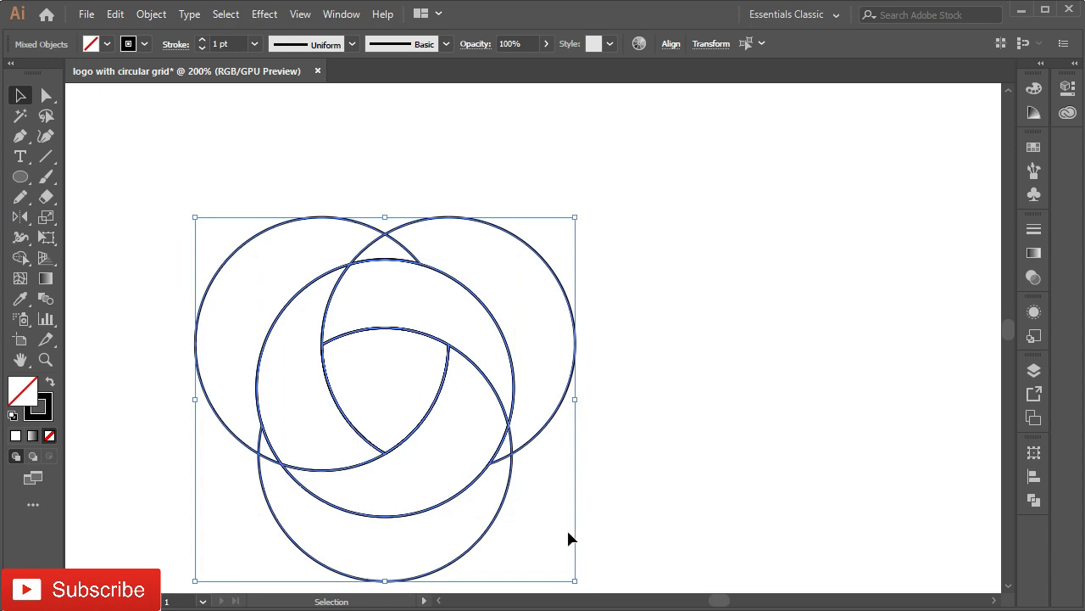
pyautogui.press('Delete')
pyautogui.hotkey('ctrl', 'f')
pyautogui.press('v')
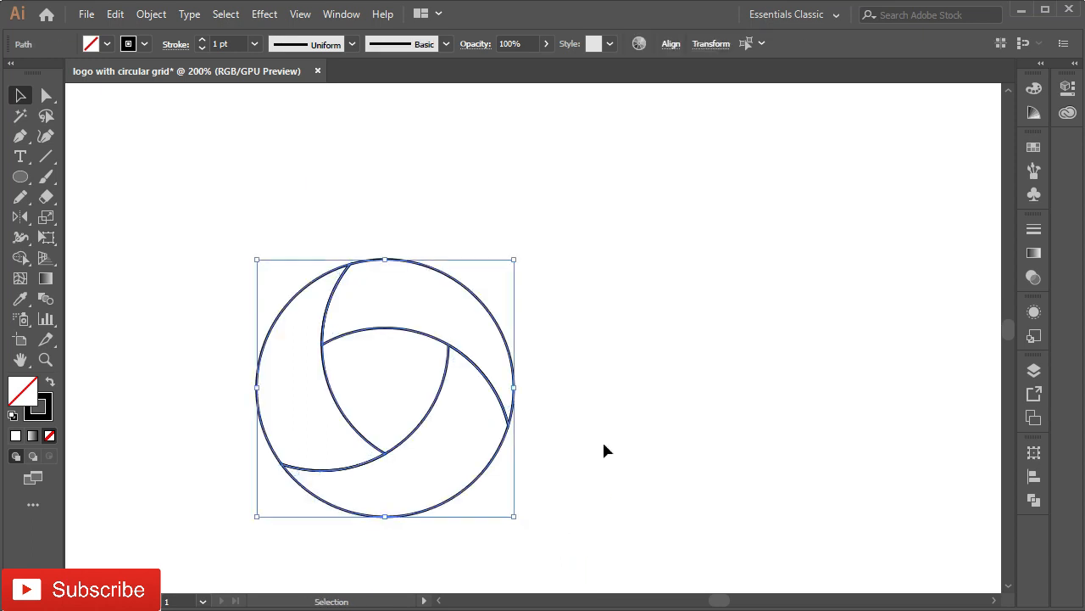
pyautogui.click(613, 350)
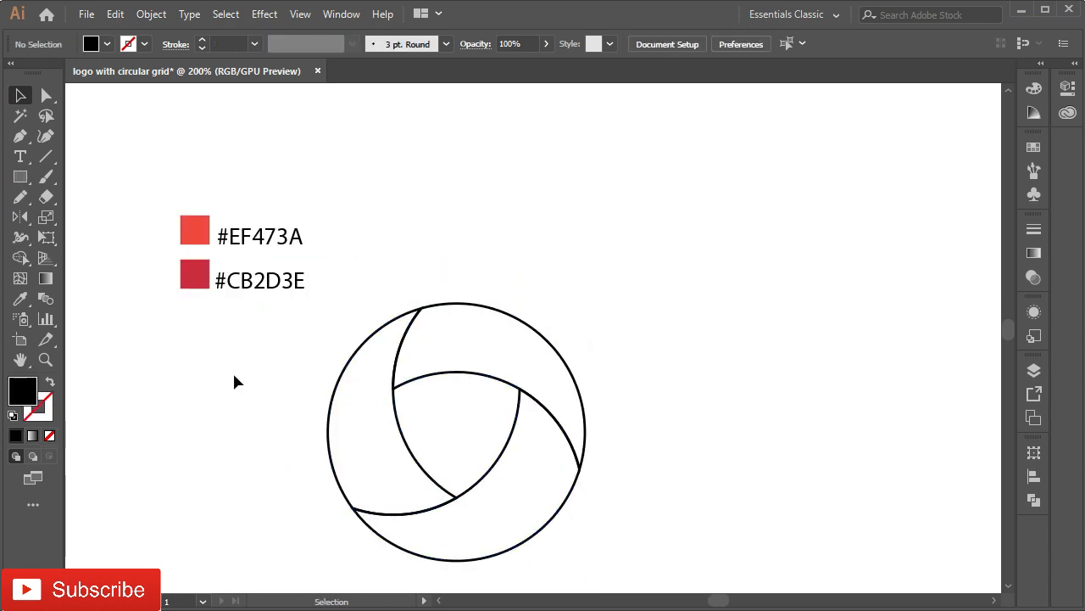
# Step: Draw a wide rectangle above the circular logo and fill it with a linear white-to-black gradient
pyautogui.click(20, 176)
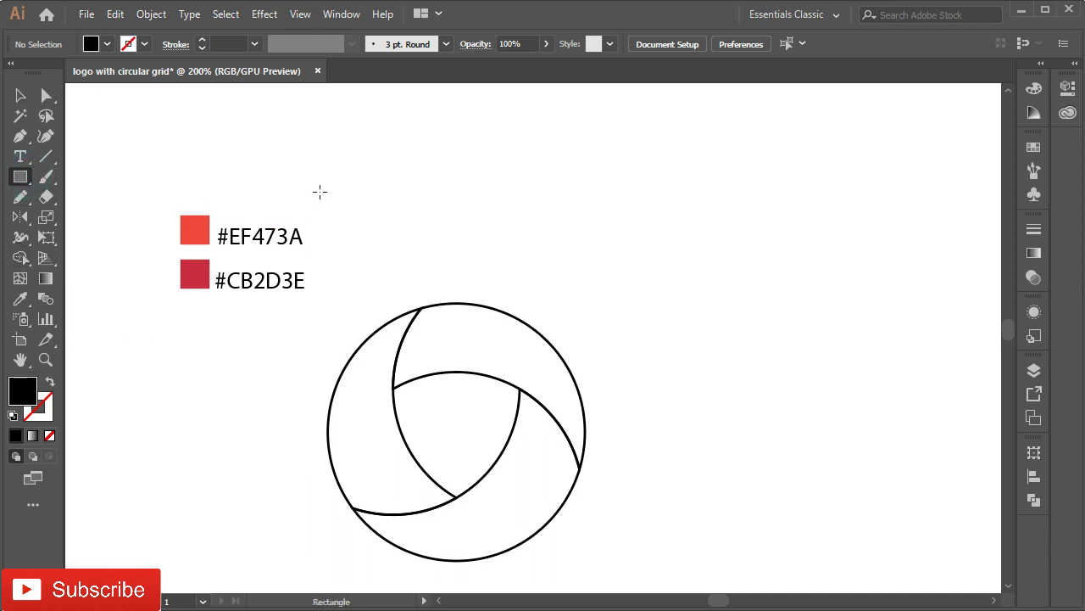
pyautogui.moveTo(323, 185); pyautogui.dragTo(467, 230)
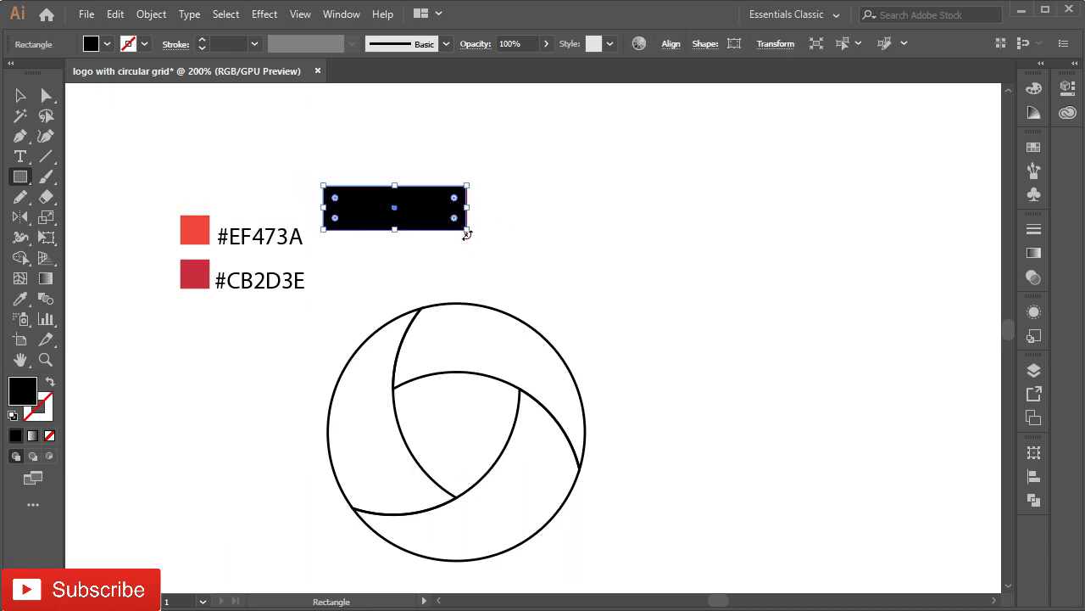
pyautogui.click(46, 278)
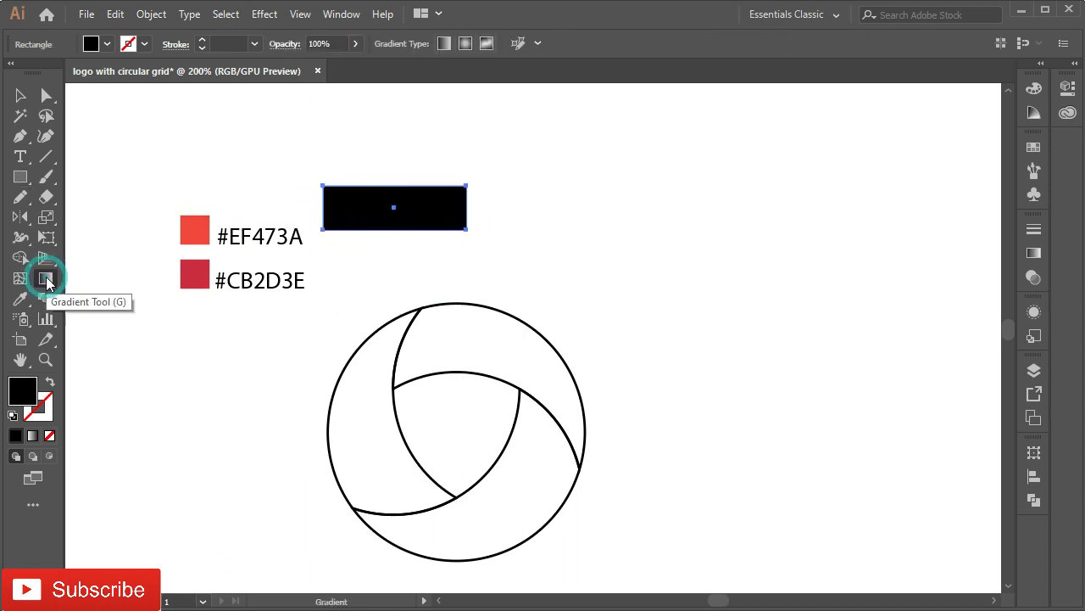
pyautogui.click(31, 435)
pyautogui.click(31, 438)
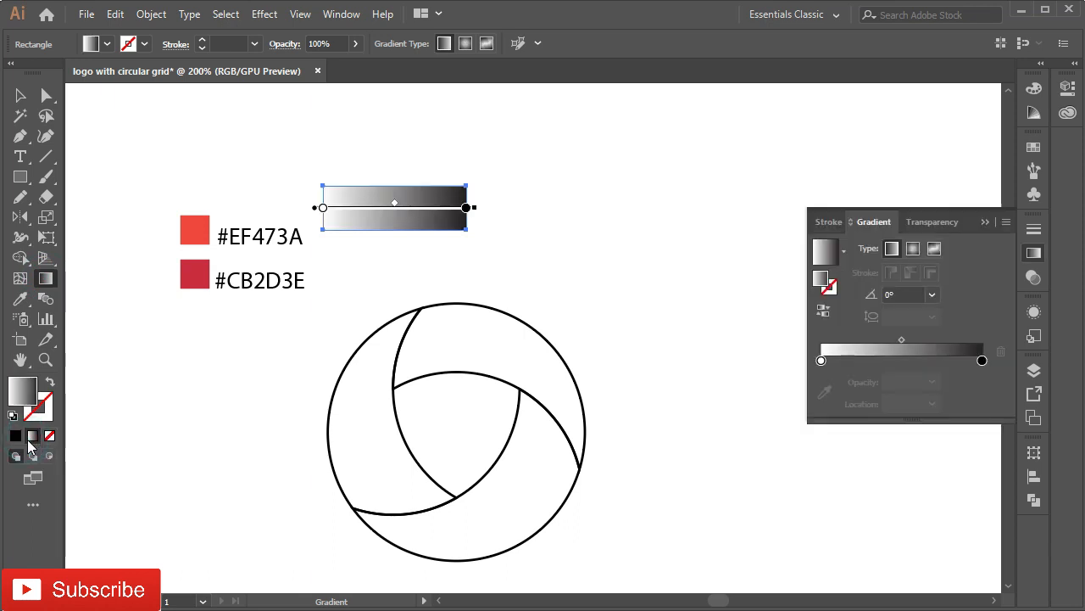
pyautogui.click(984, 222)
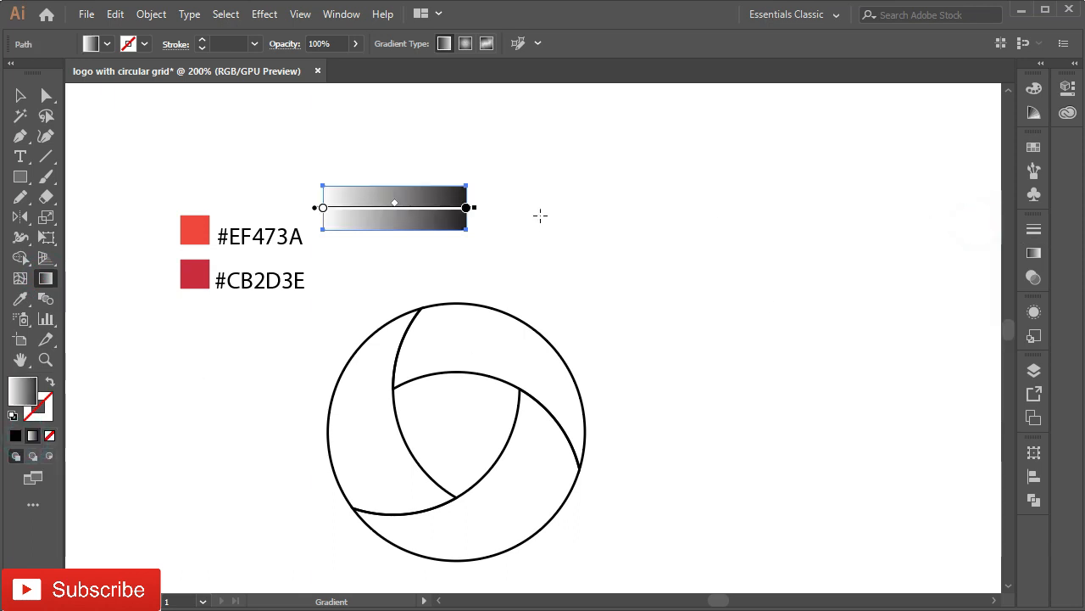
# Step: Set the rectangle gradient's black end stop to the dark red sampled from the #CB2D3E swatch
pyautogui.click(465, 210)
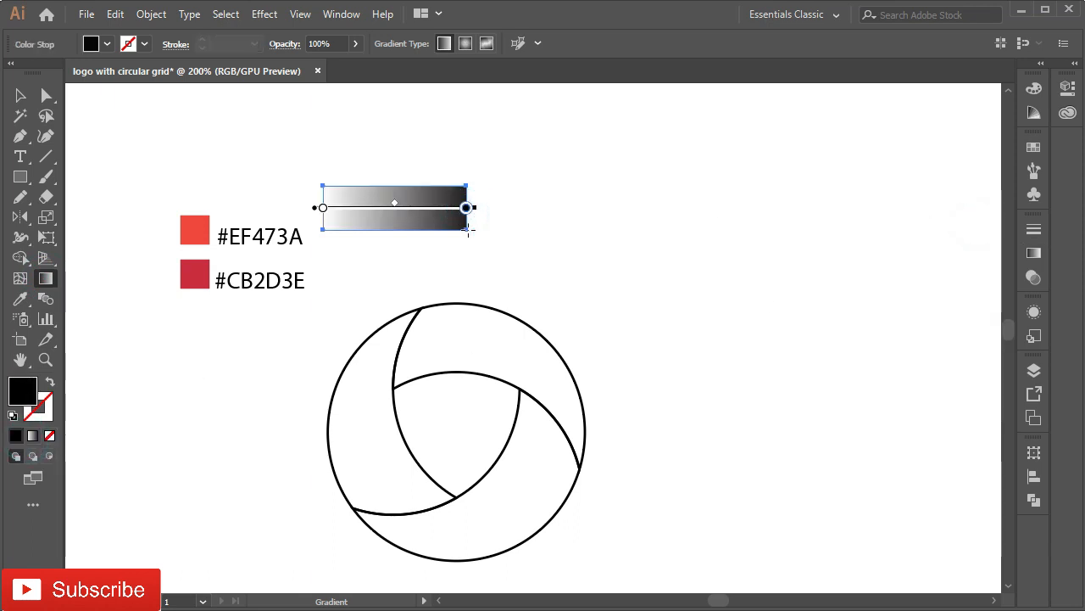
pyautogui.doubleClick(466, 212)
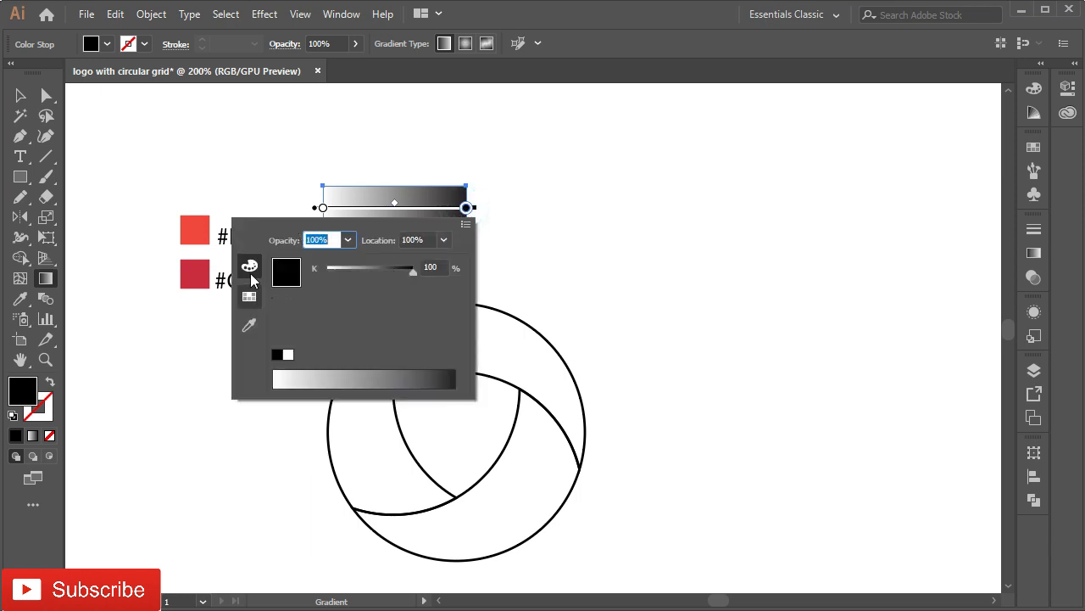
pyautogui.click(248, 267)
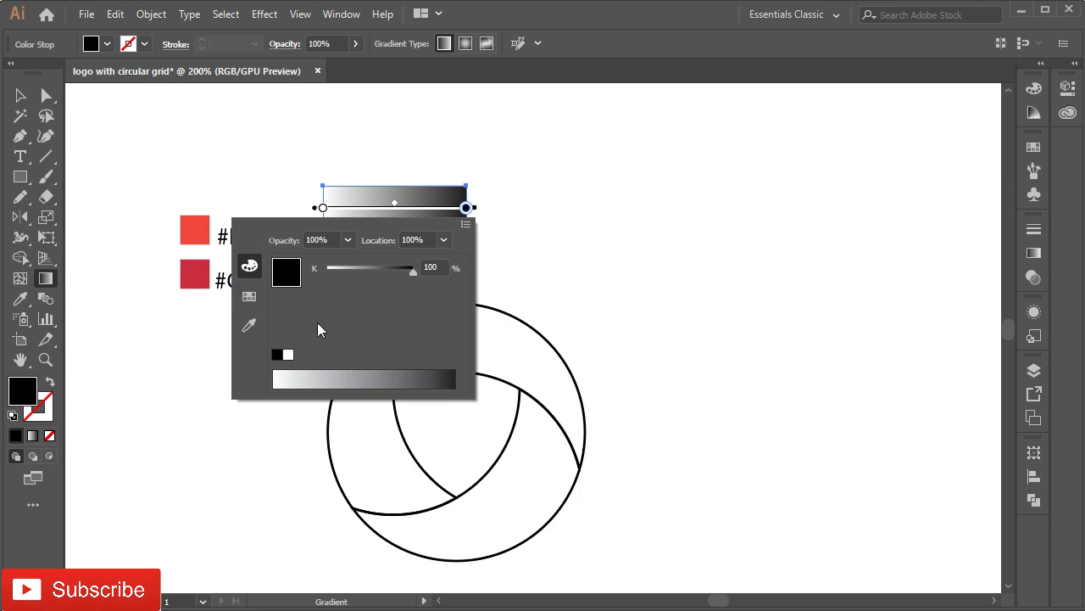
pyautogui.click(249, 324)
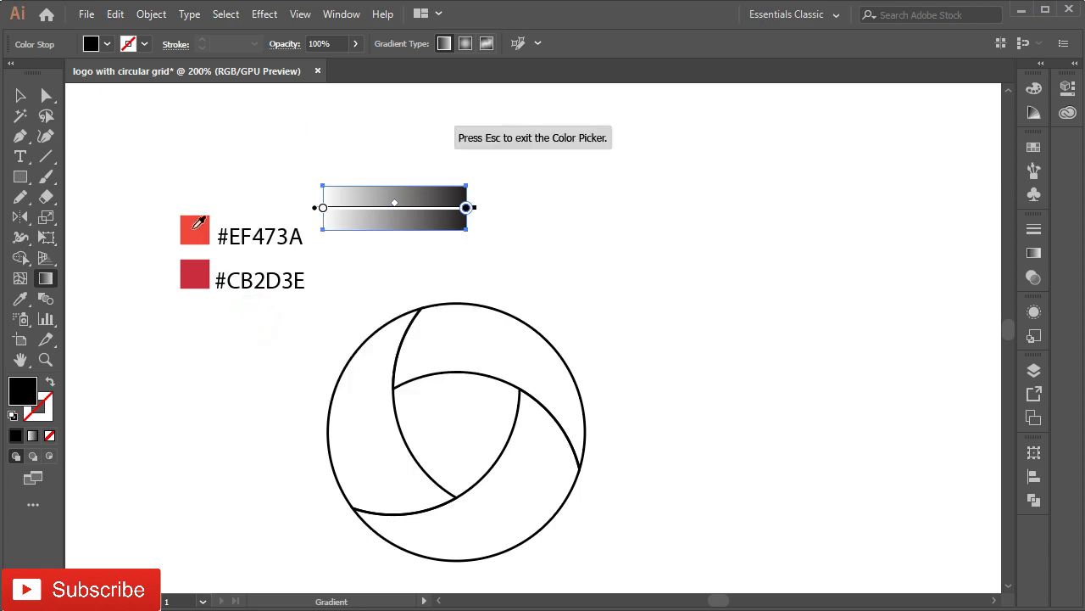
pyautogui.click(196, 263)
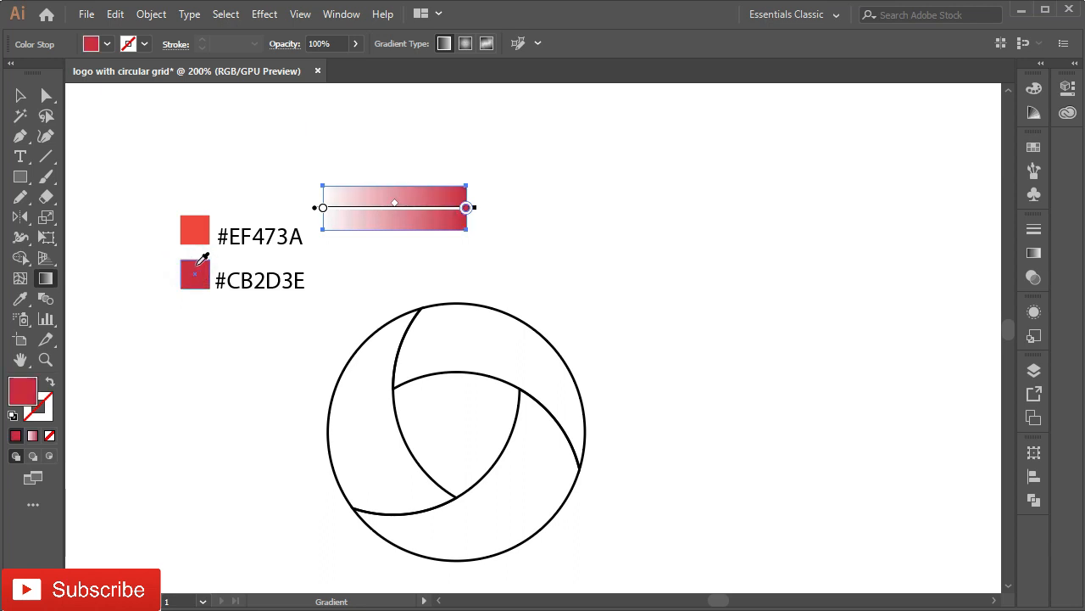
# Step: Set the rectangle gradient's white start stop to the orange-red sampled from the #EF473A swatch
pyautogui.doubleClick(322, 209)
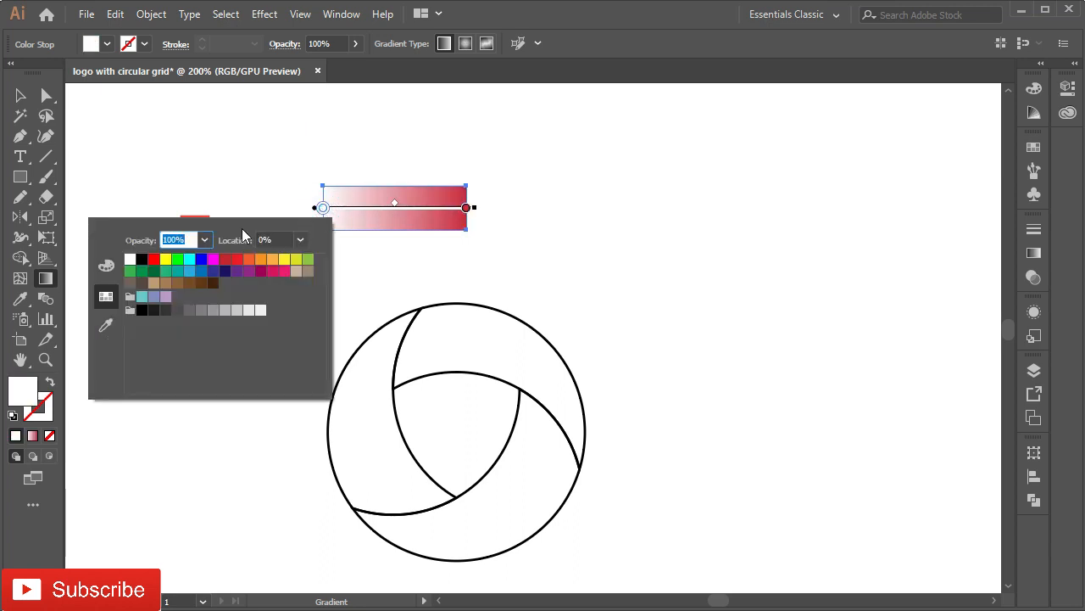
pyautogui.click(105, 325)
pyautogui.click(195, 227)
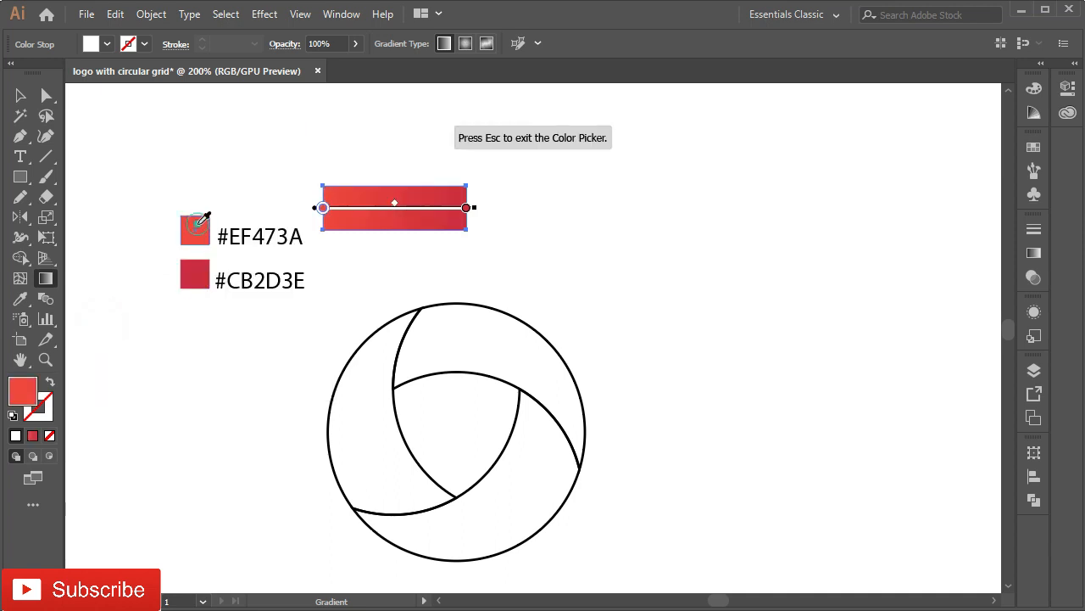
pyautogui.click(22, 97)
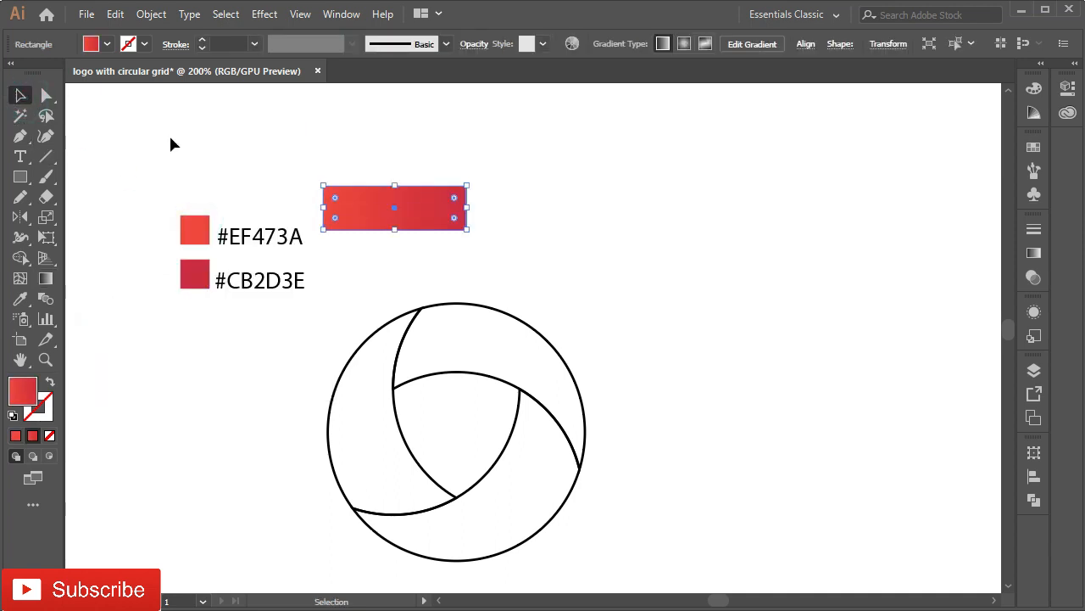
pyautogui.click(168, 134)
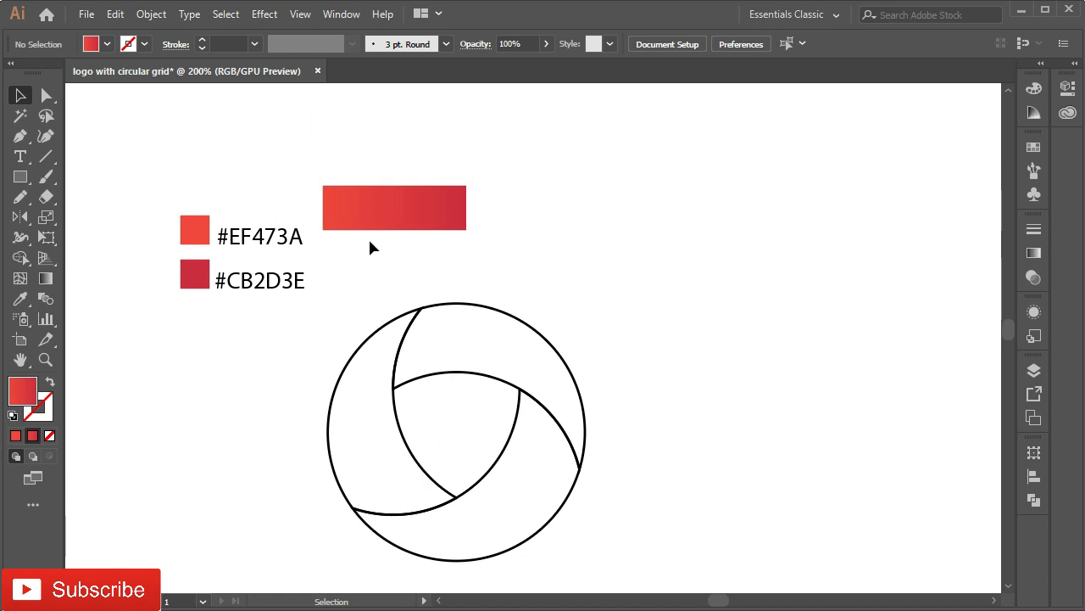
# Step: Move the gradient rectangle below the two colour swatches, beside the circular logo, and deselect it
pyautogui.moveTo(393, 218); pyautogui.dragTo(219, 382)
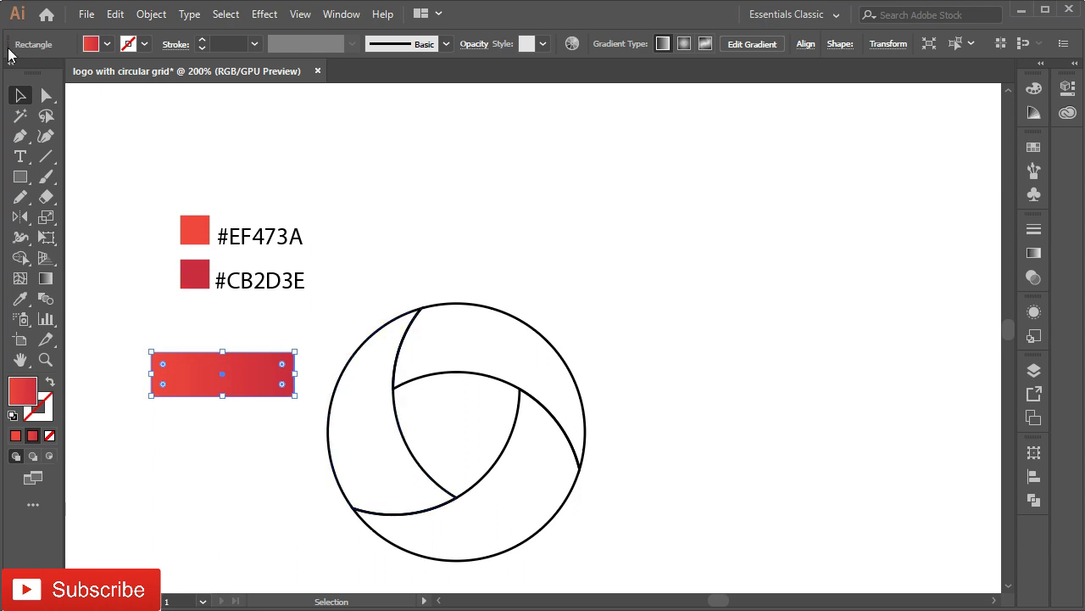
pyautogui.click(19, 96)
pyautogui.click(110, 337)
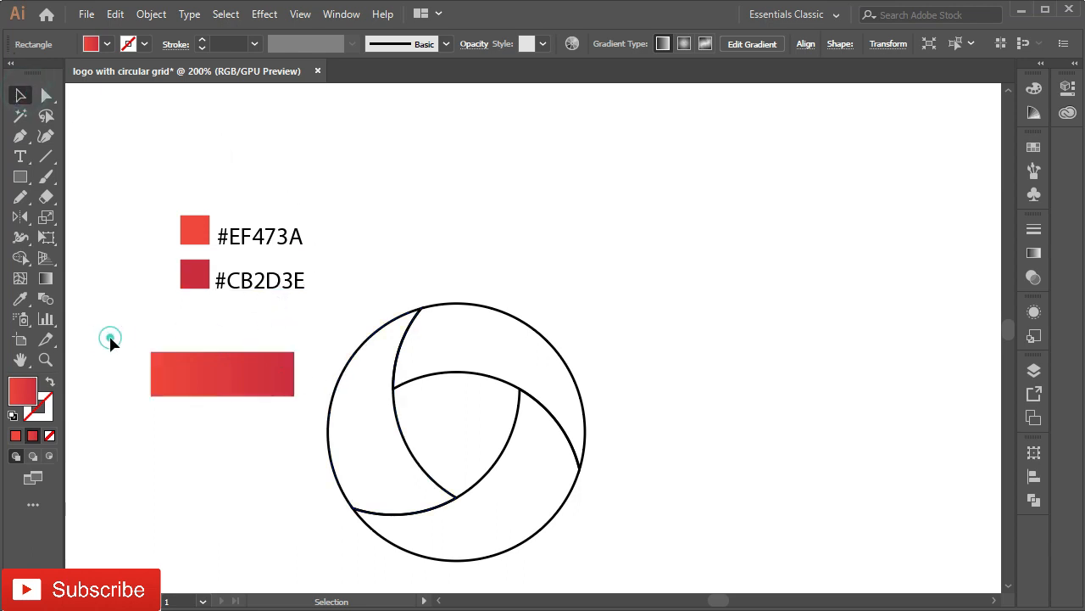
# Step: Fill the logo's upper-right segment with the rectangle's gradient, running from its lower-right tip to its upper-left corner
pyautogui.click(504, 312)
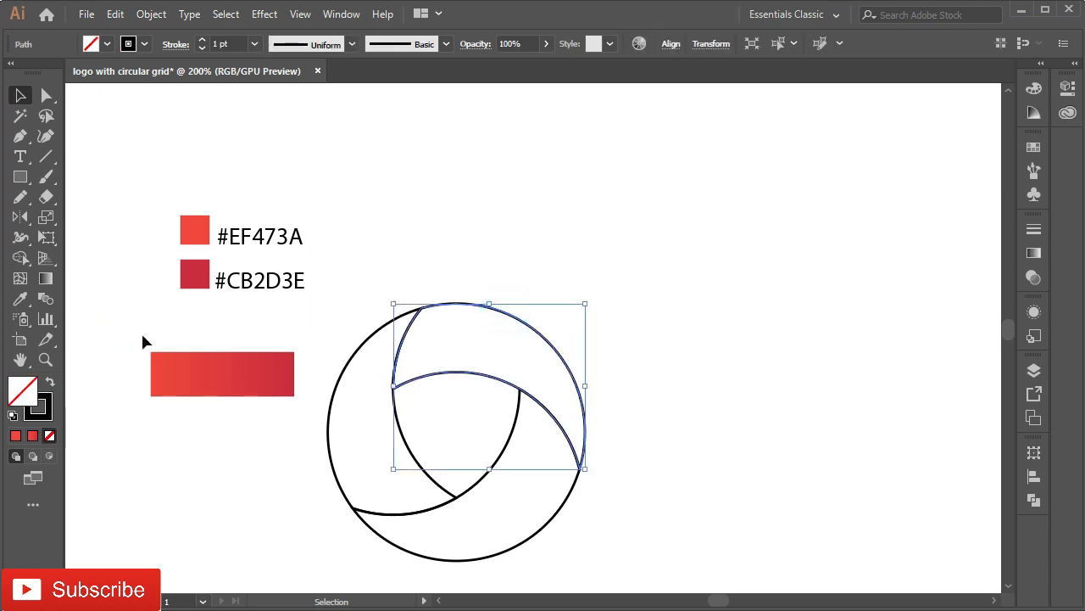
pyautogui.click(20, 302)
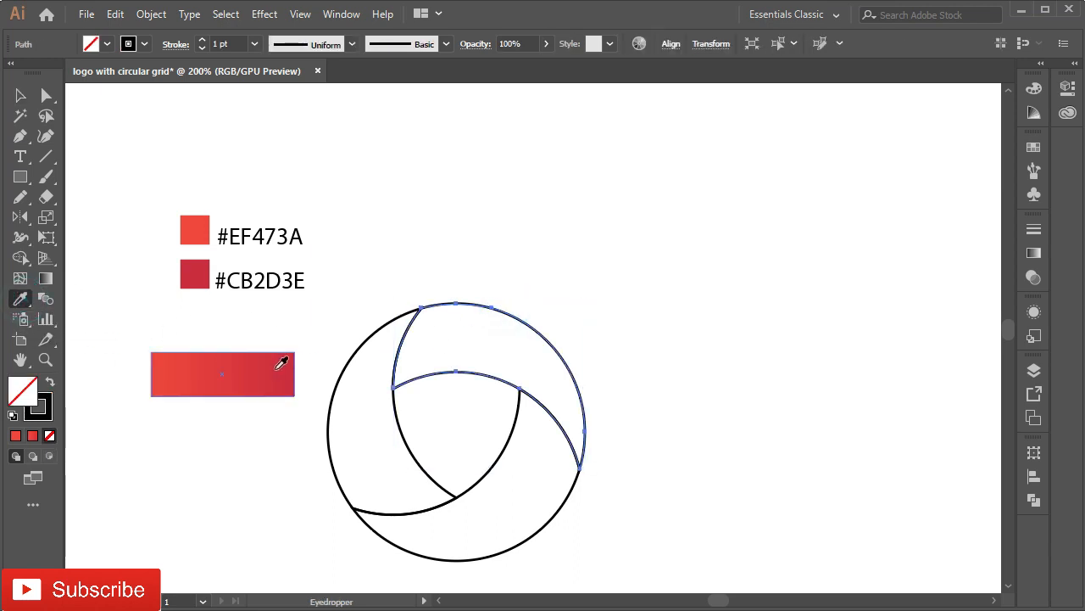
pyautogui.click(273, 366)
pyautogui.click(46, 278)
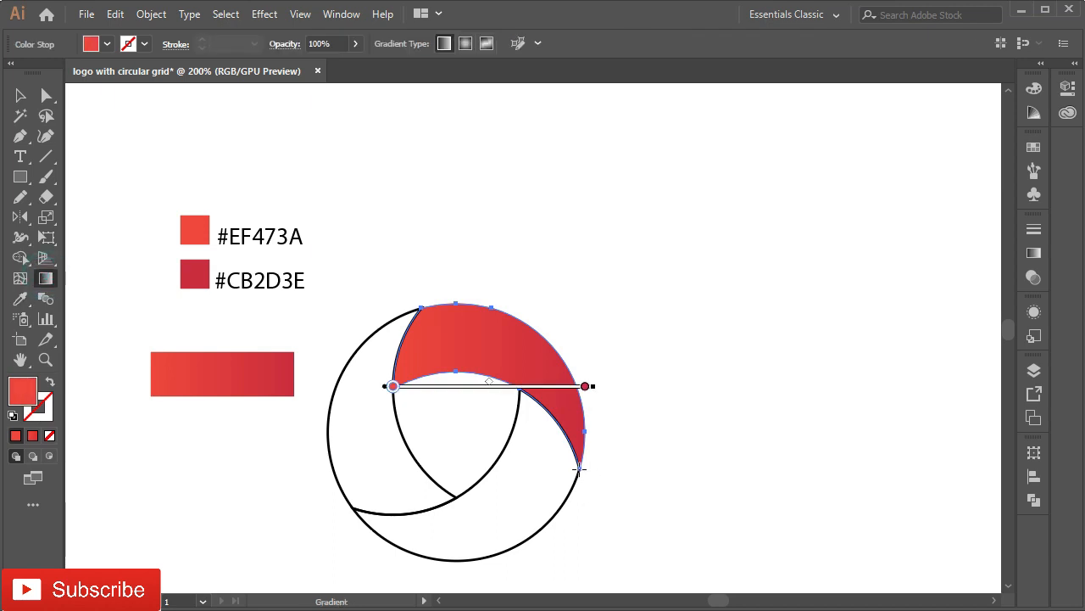
pyautogui.moveTo(580, 468)
pyautogui.mouseDown()
pyautogui.moveTo(450, 317)
pyautogui.moveTo(424, 308)
pyautogui.mouseUp()
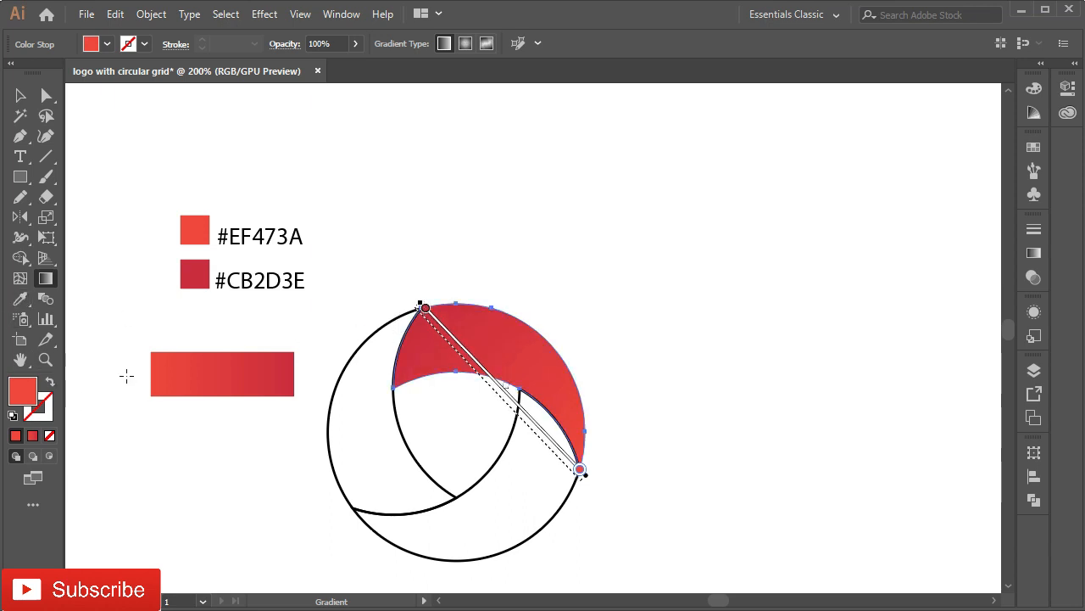
# Step: Fill the logo's left segment with the rectangle's gradient, running from its top tip down to its lower-left corner
pyautogui.press('v')
pyautogui.click(341, 373)
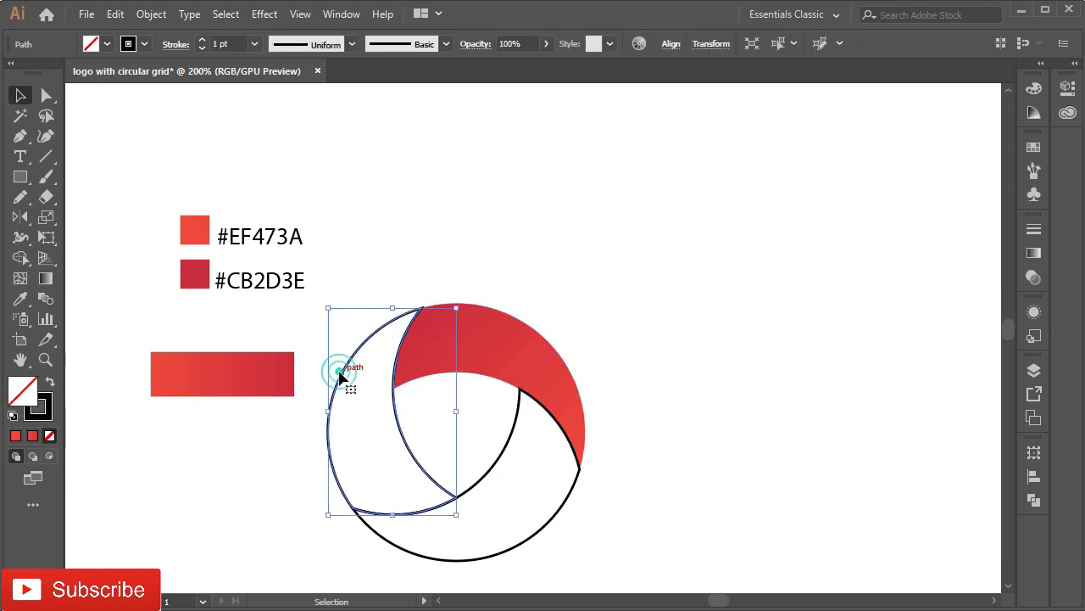
pyautogui.click(20, 299)
pyautogui.click(208, 360)
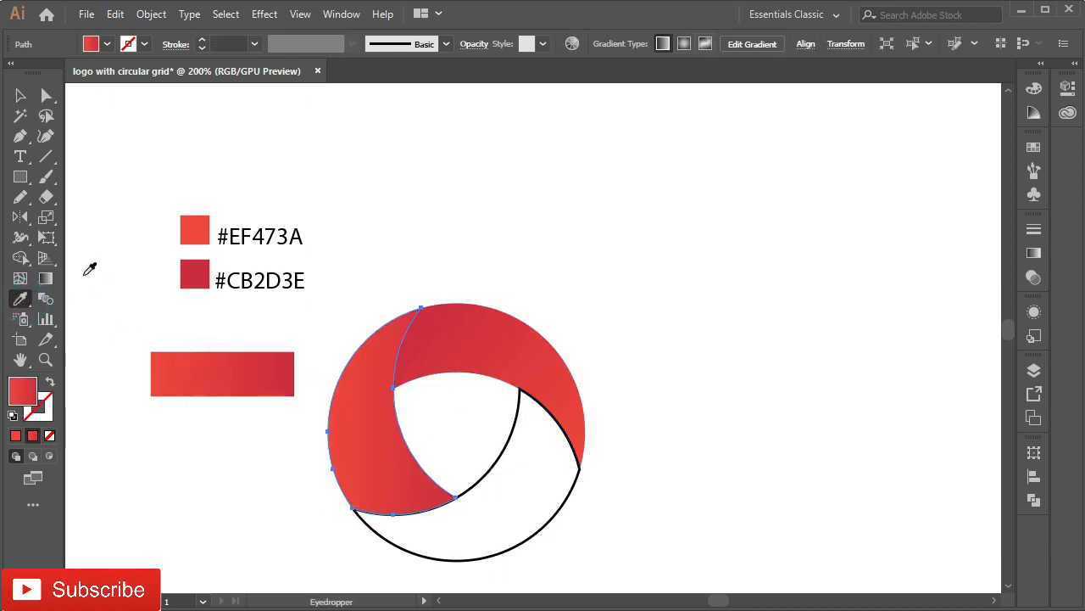
pyautogui.click(46, 280)
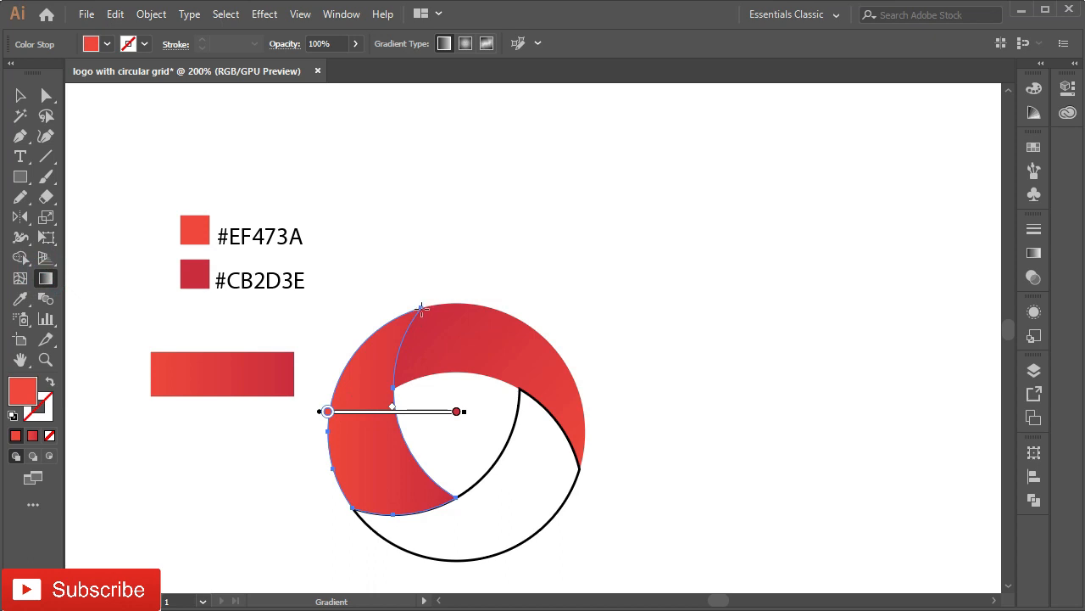
pyautogui.moveTo(422, 309); pyautogui.dragTo(356, 512)
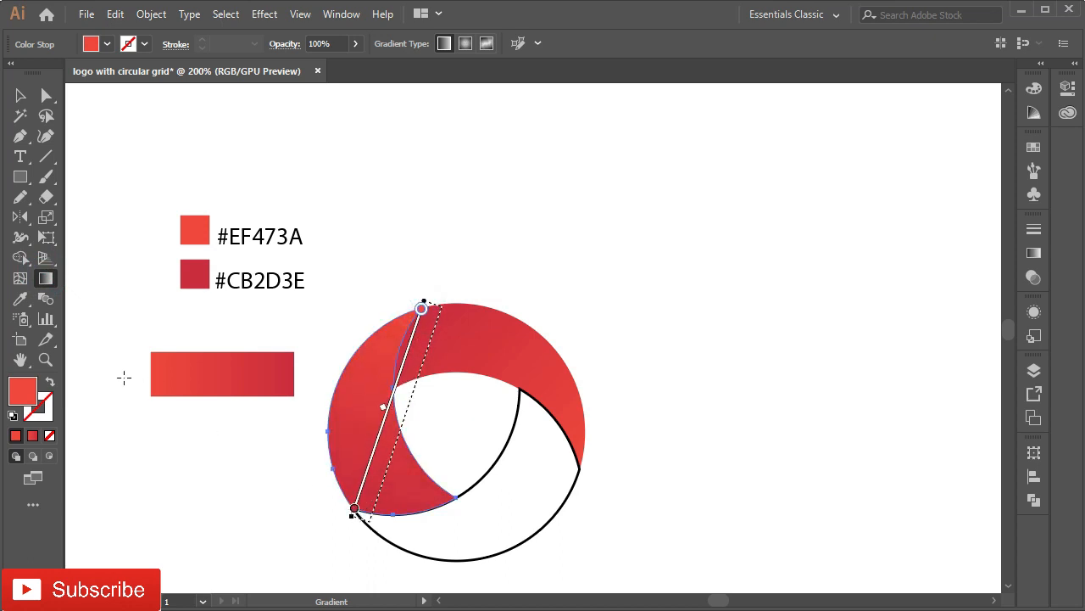
# Step: Fill the logo's bottom segment with the rectangle's gradient, running from its left tip to its right corner, and deselect it
pyautogui.press('v')
pyautogui.click(502, 555)
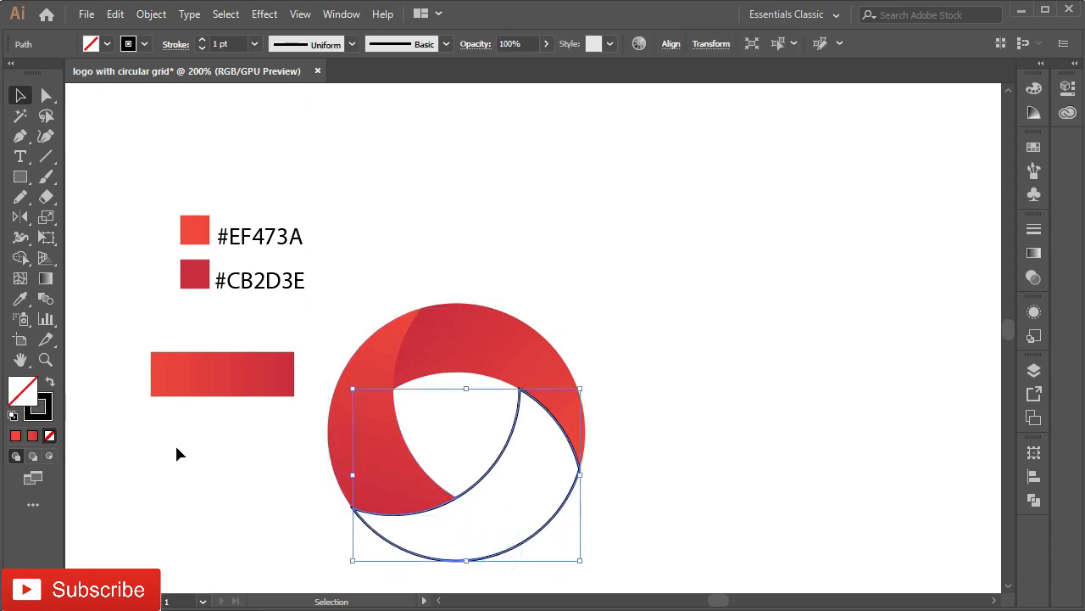
pyautogui.press('i')
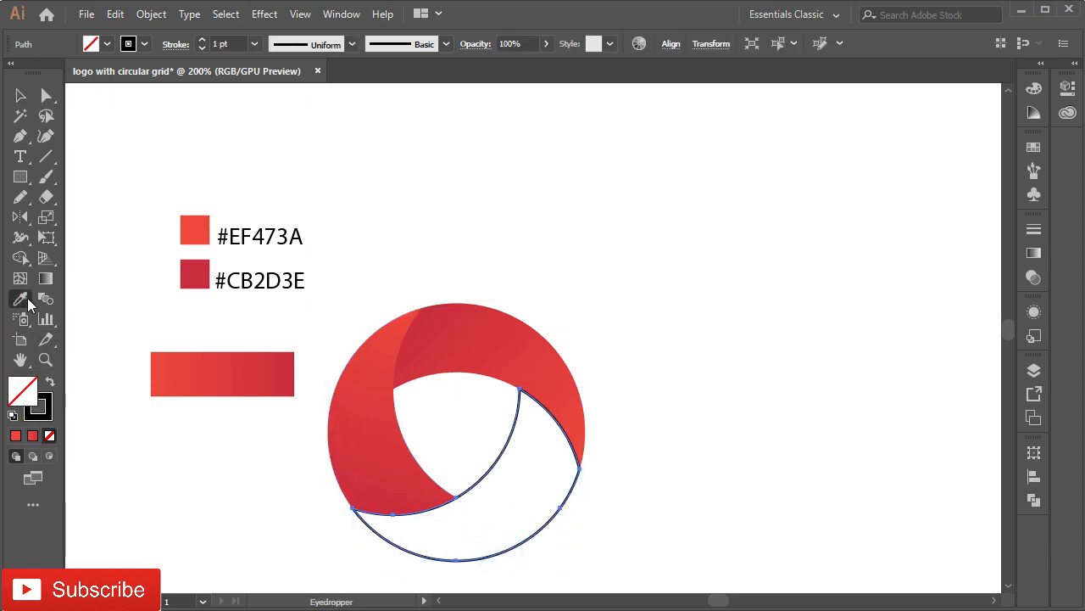
pyautogui.click(258, 378)
pyautogui.press('v')
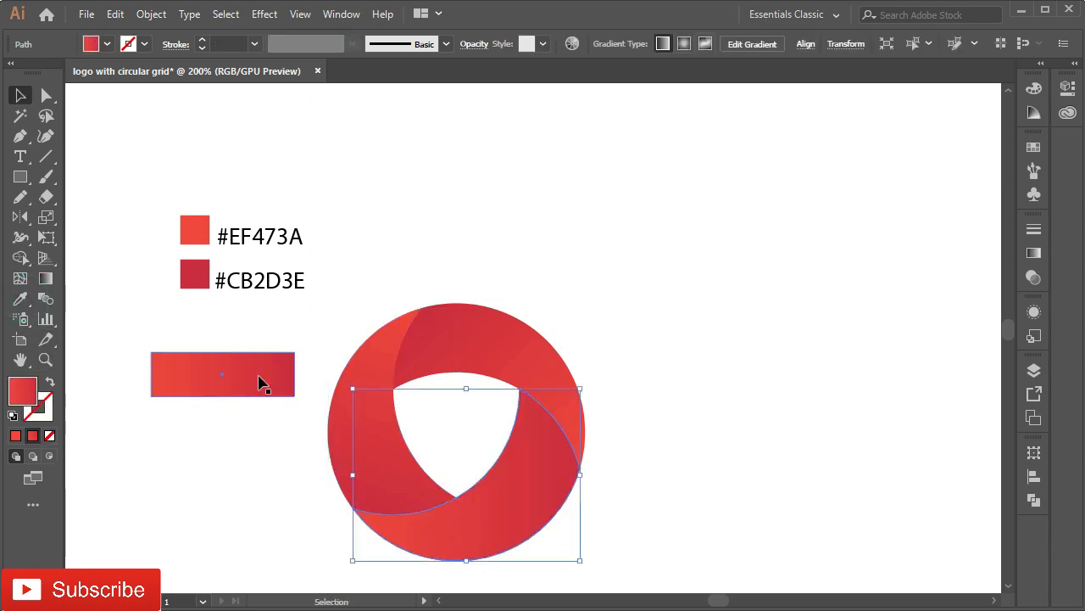
pyautogui.click(46, 279)
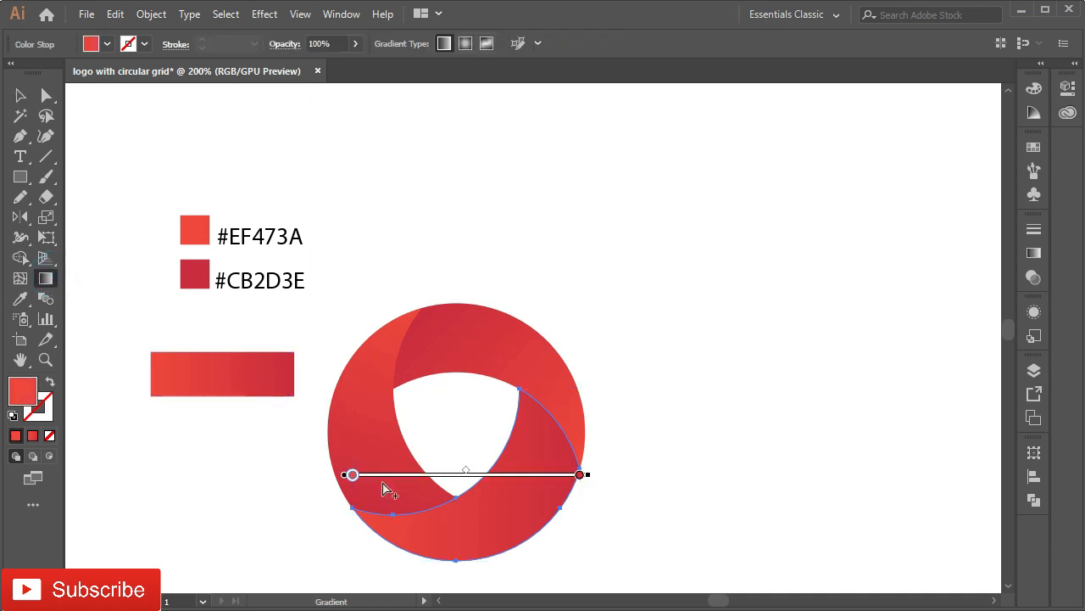
pyautogui.moveTo(351, 509); pyautogui.dragTo(582, 469)
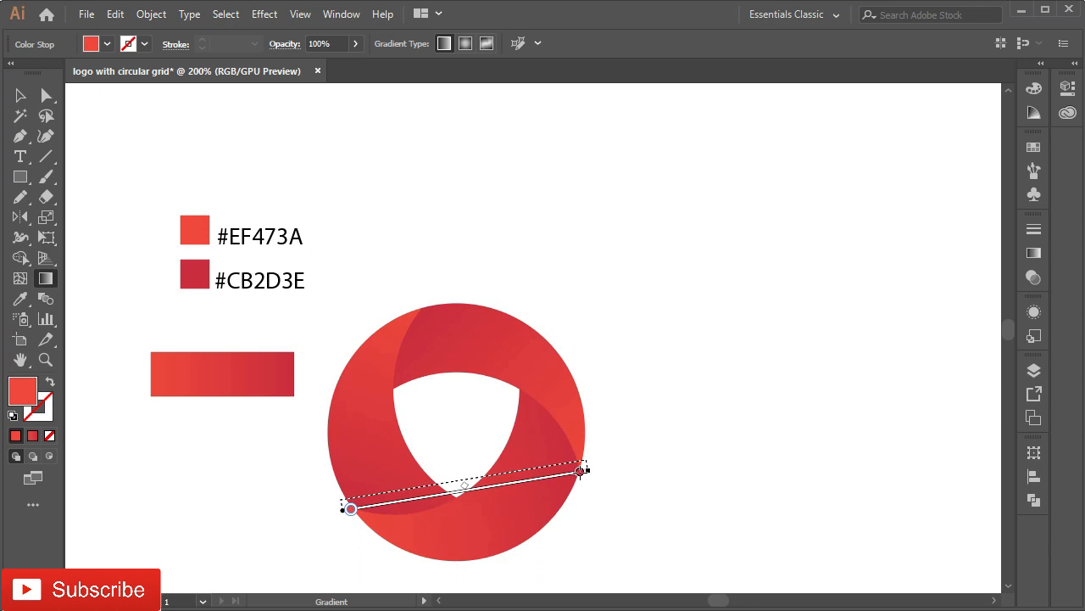
pyautogui.press('v')
pyautogui.click(84, 208)
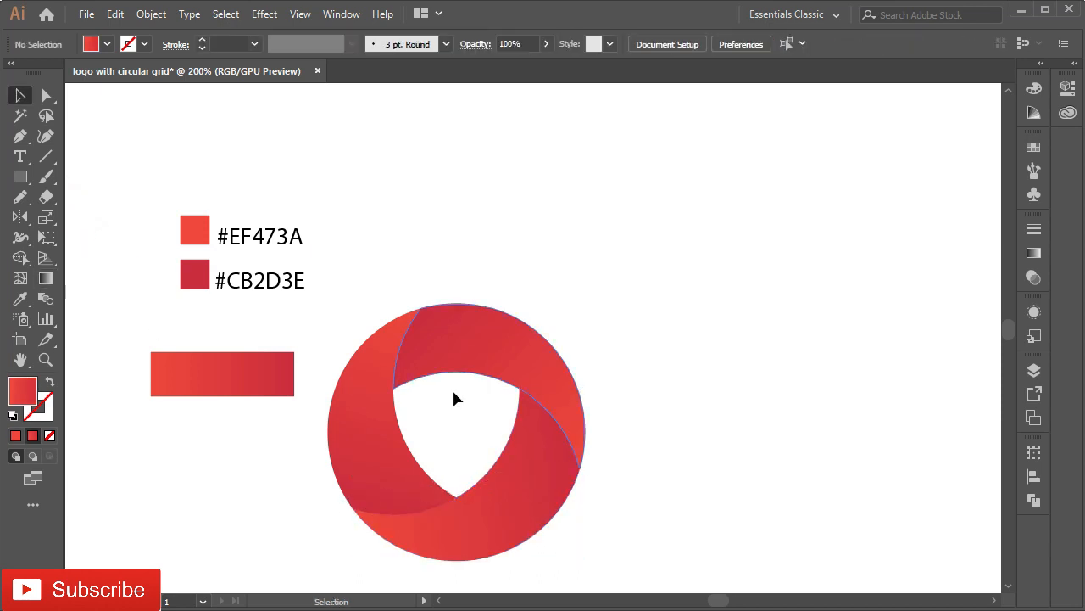
# Step: Copy the logo's upper-right segment and paste the duplicate in place
pyautogui.click(500, 348)
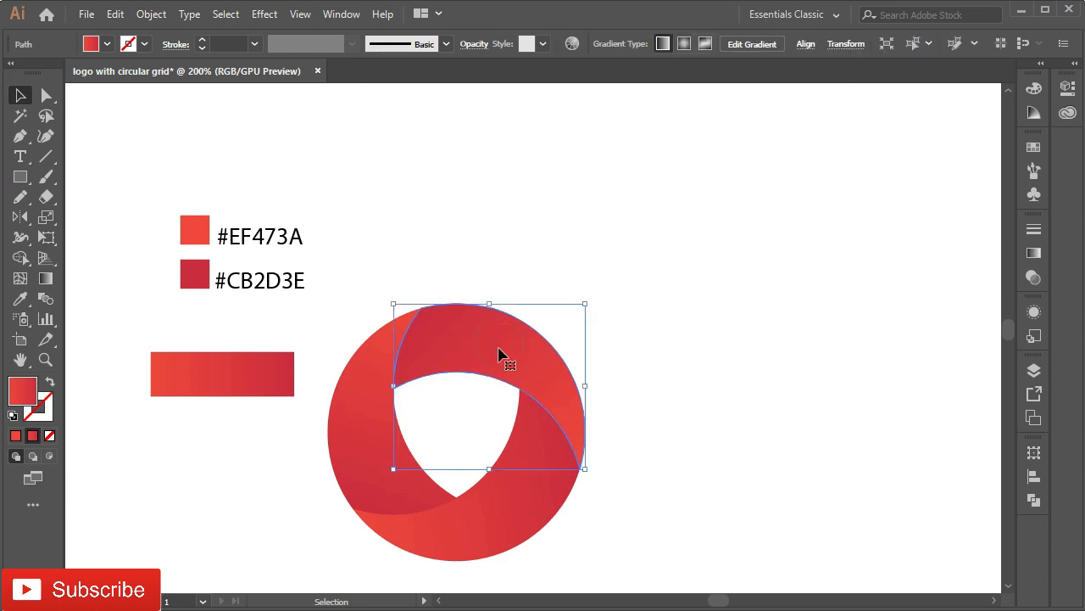
pyautogui.click(117, 15)
pyautogui.click(140, 99)
pyautogui.click(117, 19)
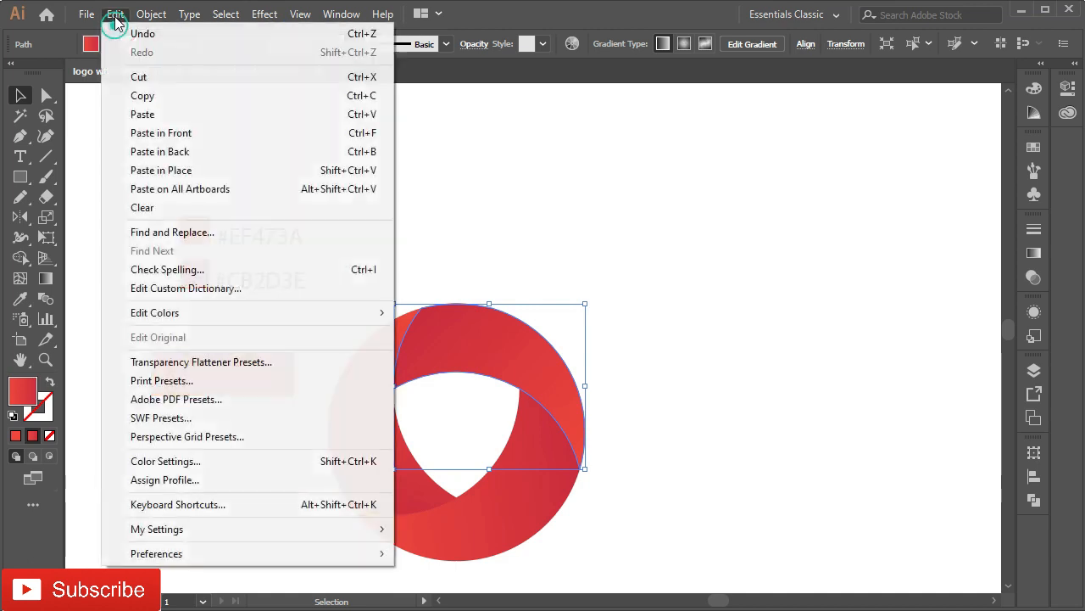
pyautogui.click(164, 174)
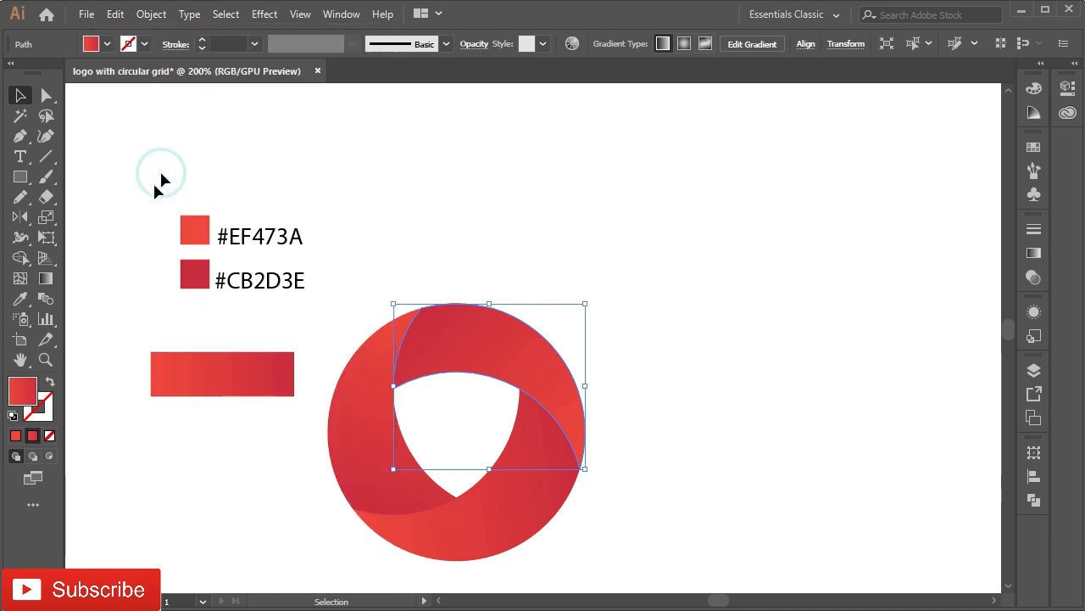
# Step: Set the opacity of the orange-red start stop in the duplicate's gradient to 0%
pyautogui.click(1034, 254)
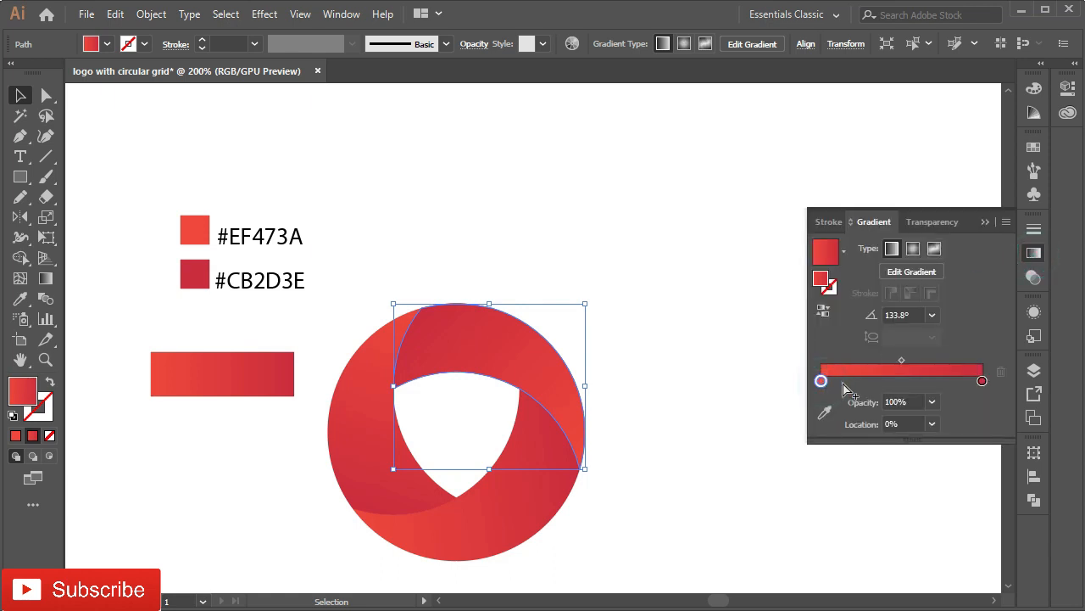
pyautogui.click(931, 402)
pyautogui.click(949, 416)
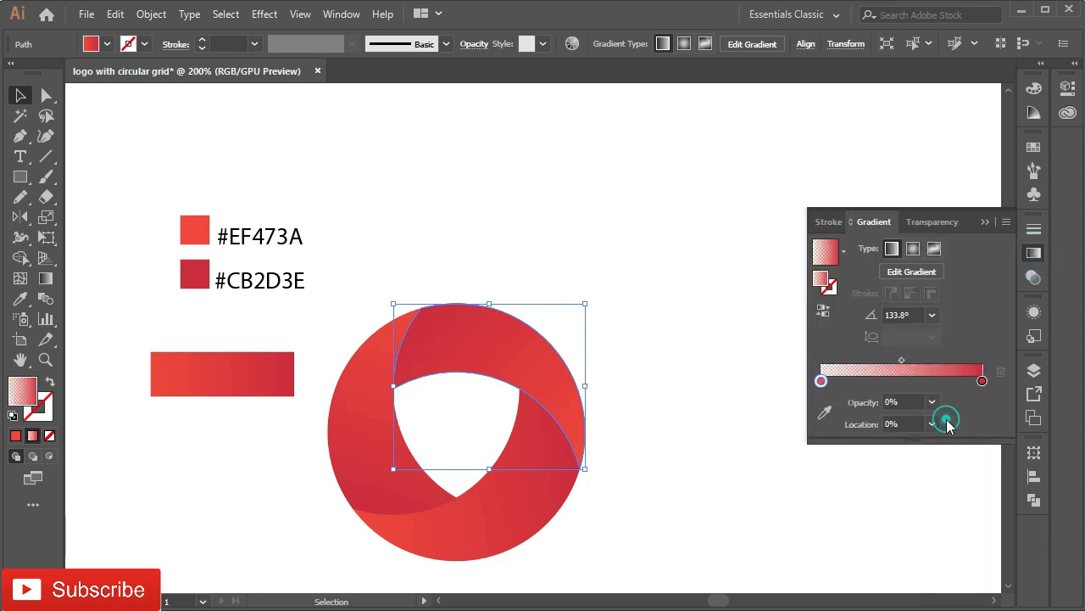
# Step: Set the blending mode of the upper-right duplicate to Multiply
pyautogui.click(1031, 279)
pyautogui.click(876, 248)
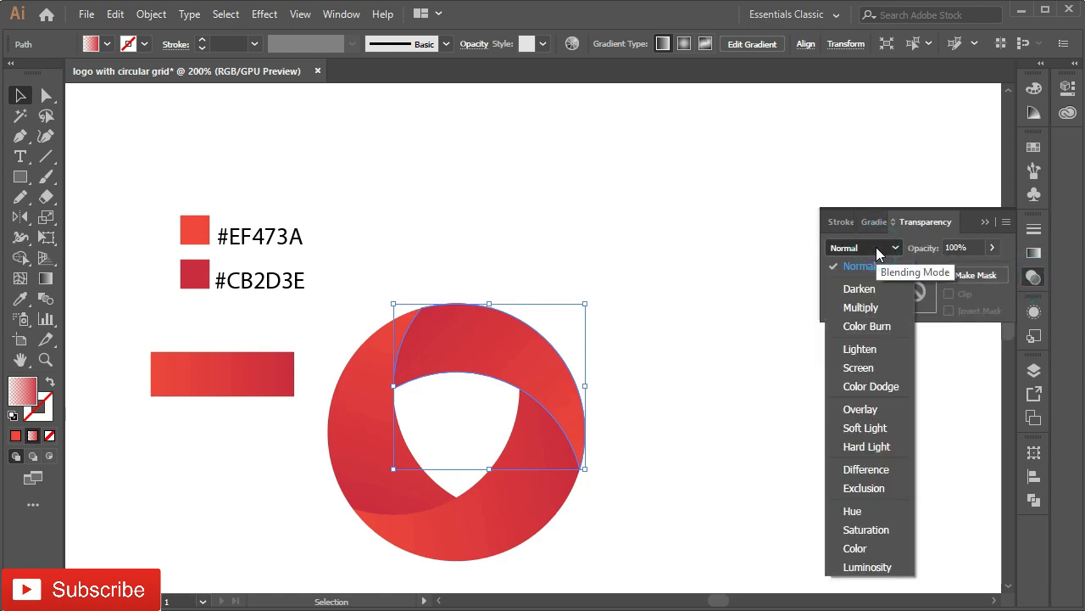
pyautogui.click(873, 307)
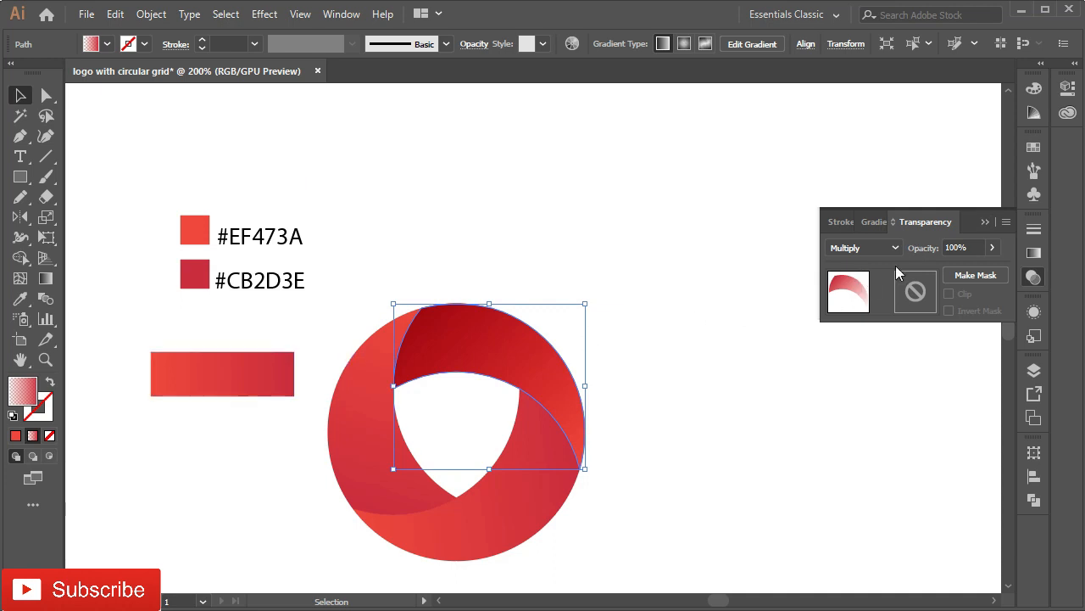
pyautogui.click(986, 221)
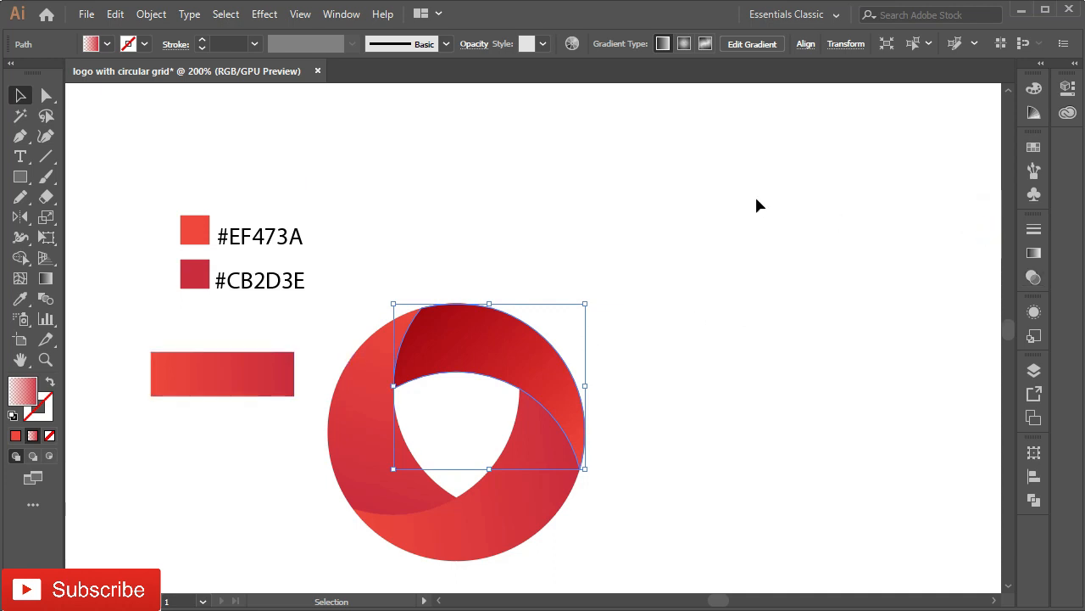
# Step: Copy the logo's left segment and paste the duplicate in place
pyautogui.click(371, 384)
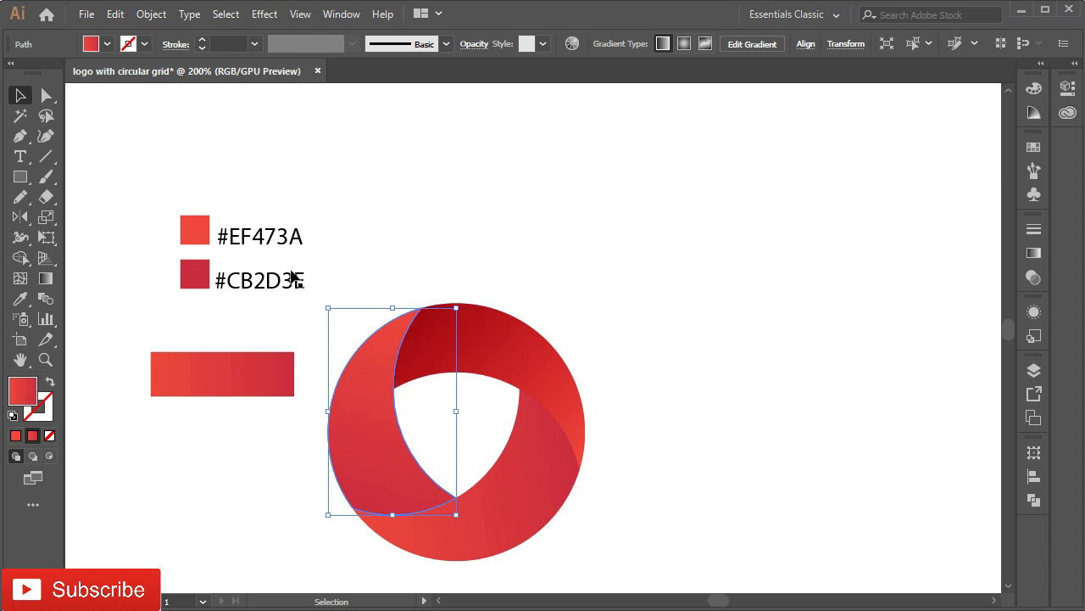
pyautogui.click(116, 15)
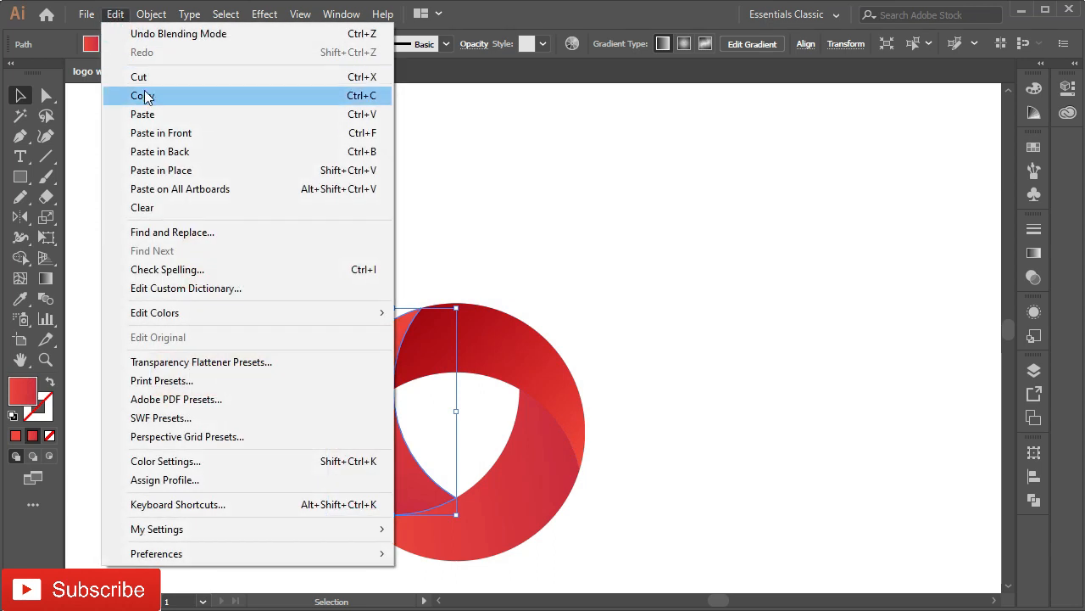
pyautogui.click(144, 96)
pyautogui.click(115, 14)
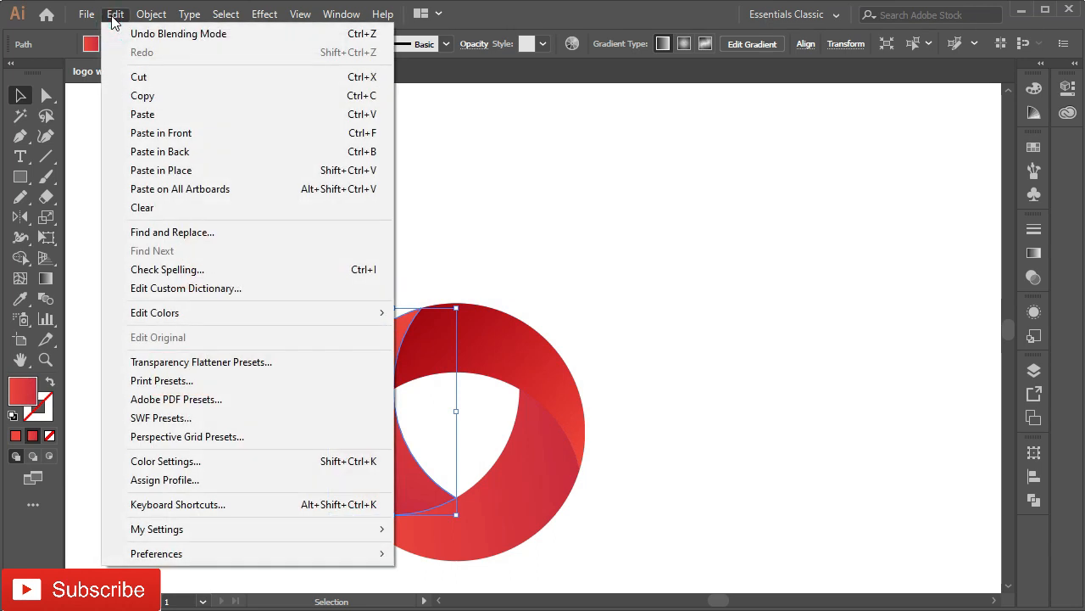
pyautogui.click(160, 170)
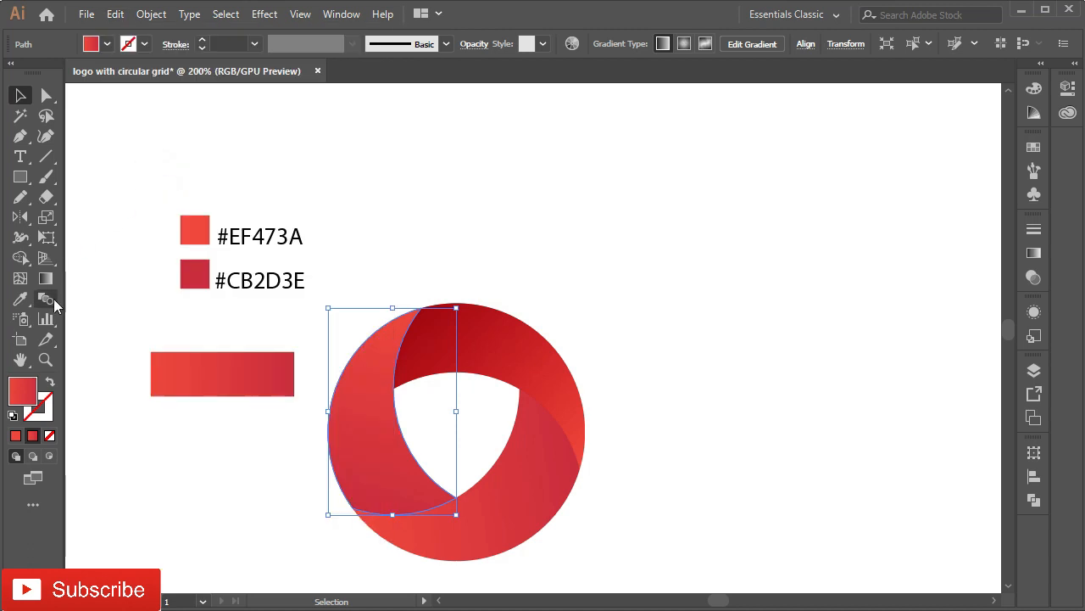
# Step: Apply the upper-right overlay's fading Multiply gradient to the left segment's duplicate with the Eyedropper
pyautogui.click(20, 301)
pyautogui.click(496, 345)
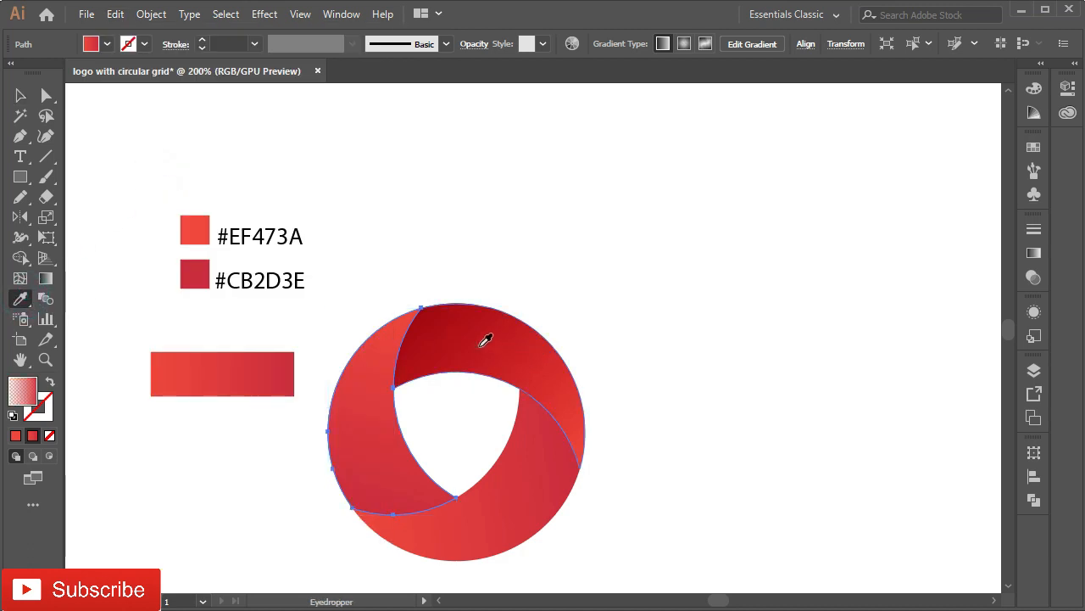
pyautogui.click(86, 15)
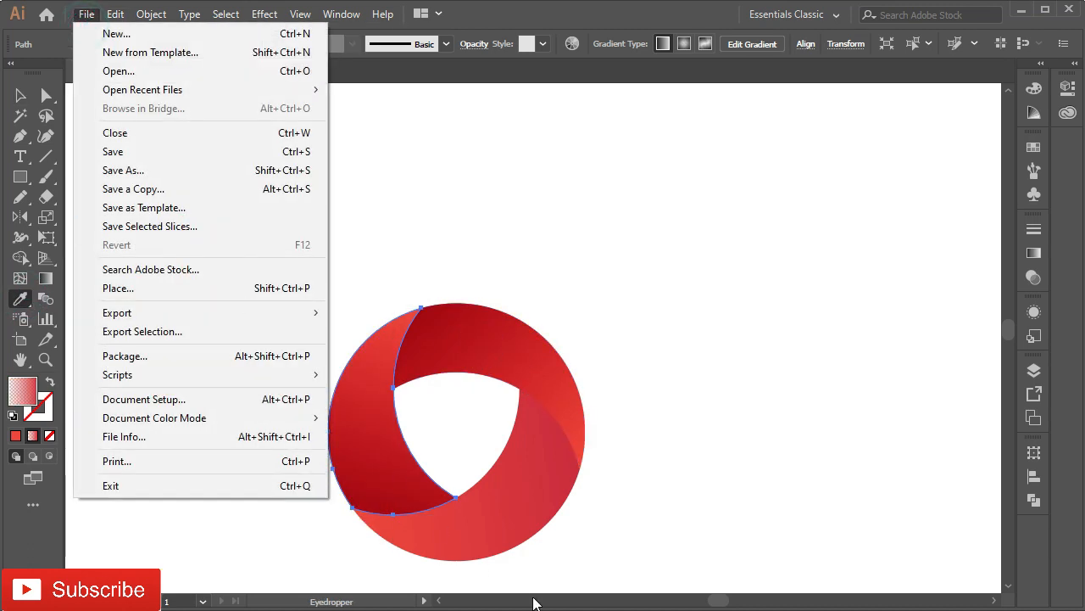
pyautogui.click(504, 514)
pyautogui.click(505, 517)
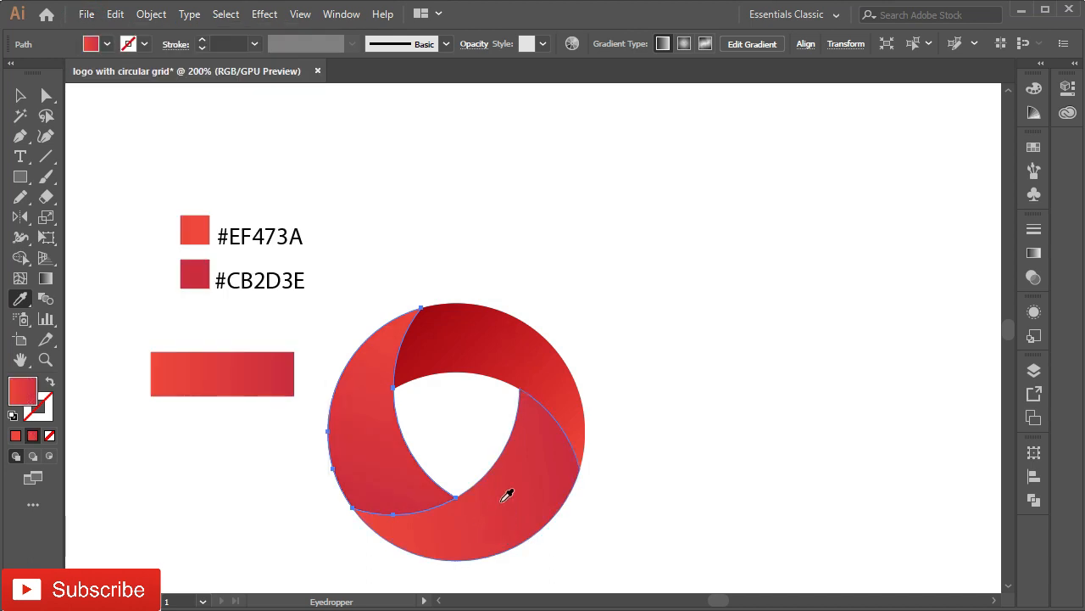
pyautogui.click(475, 341)
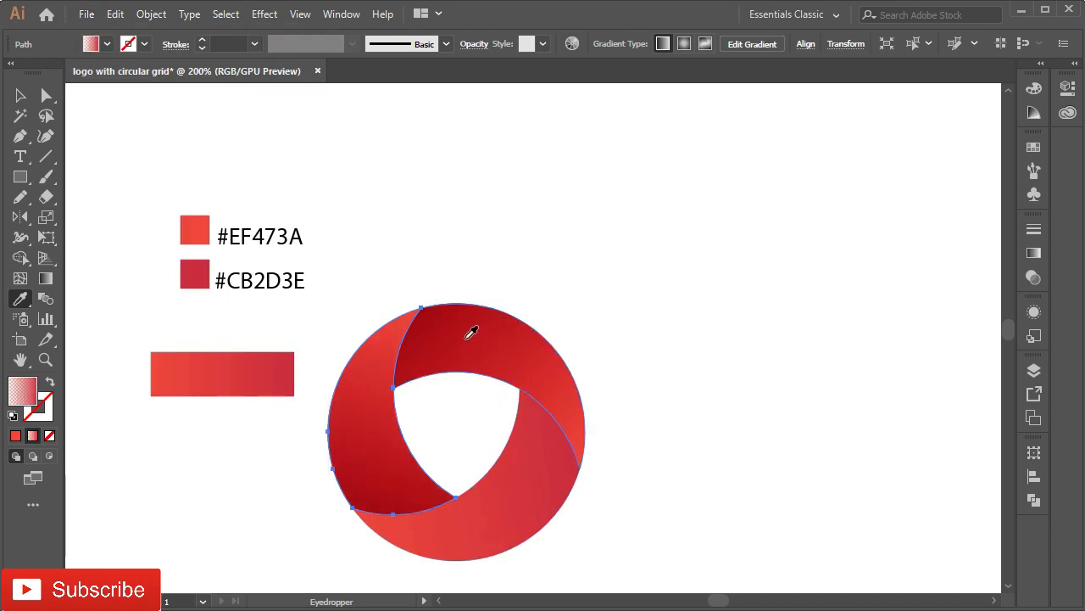
# Step: Copy the logo's bottom segment and paste the duplicate in place
pyautogui.press('v')
pyautogui.click(493, 502)
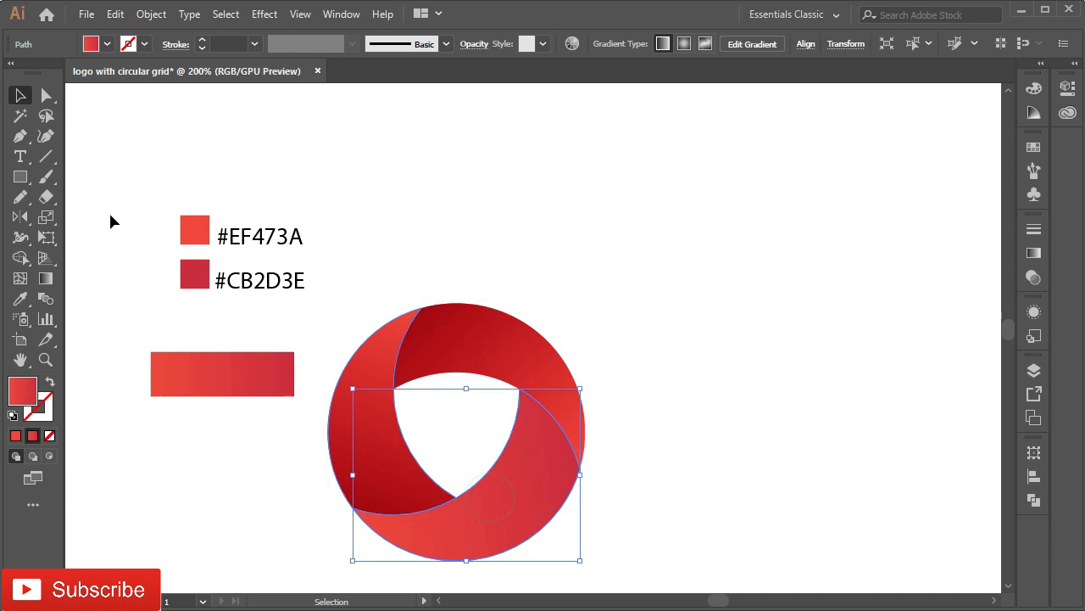
pyautogui.click(115, 15)
pyautogui.click(138, 94)
pyautogui.click(116, 15)
pyautogui.click(176, 168)
# Step: Apply the left overlay's fading Multiply gradient to the bottom segment's duplicate with the Eyedropper, and deselect it
pyautogui.click(20, 298)
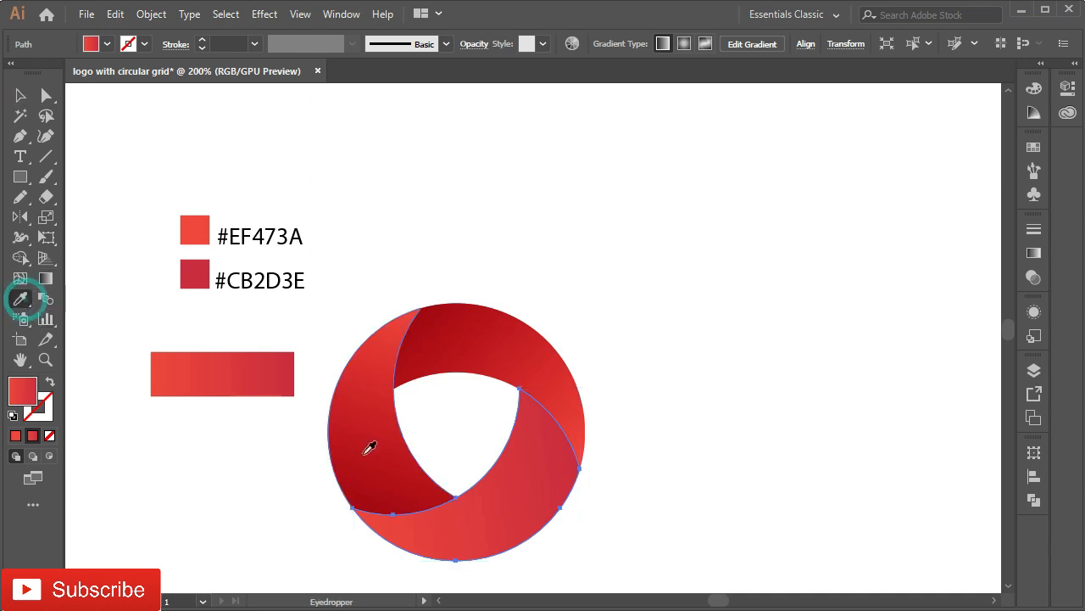
pyautogui.click(371, 462)
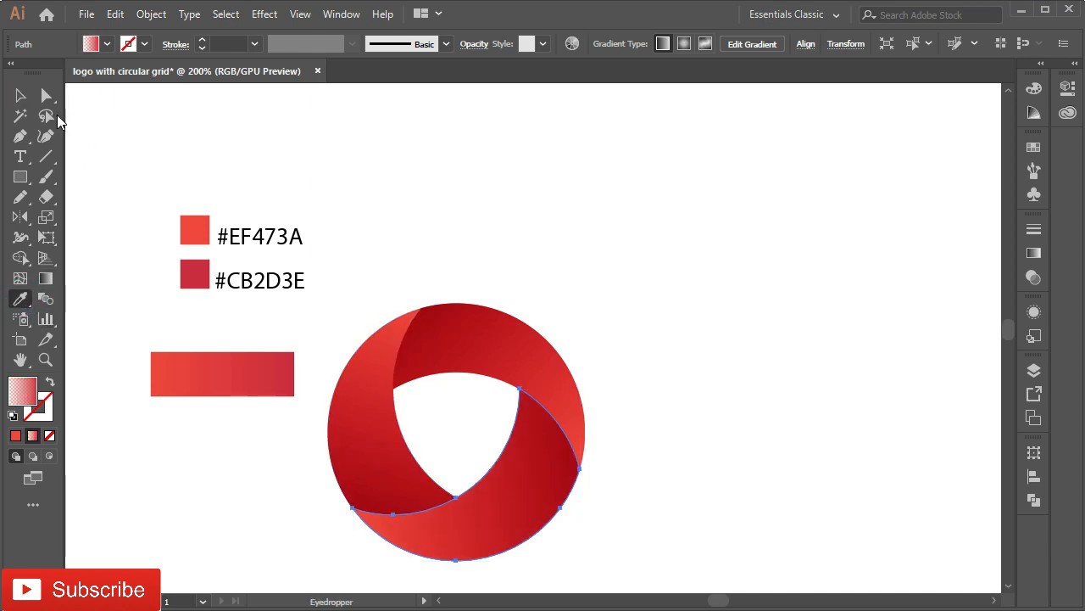
pyautogui.click(20, 95)
pyautogui.click(430, 175)
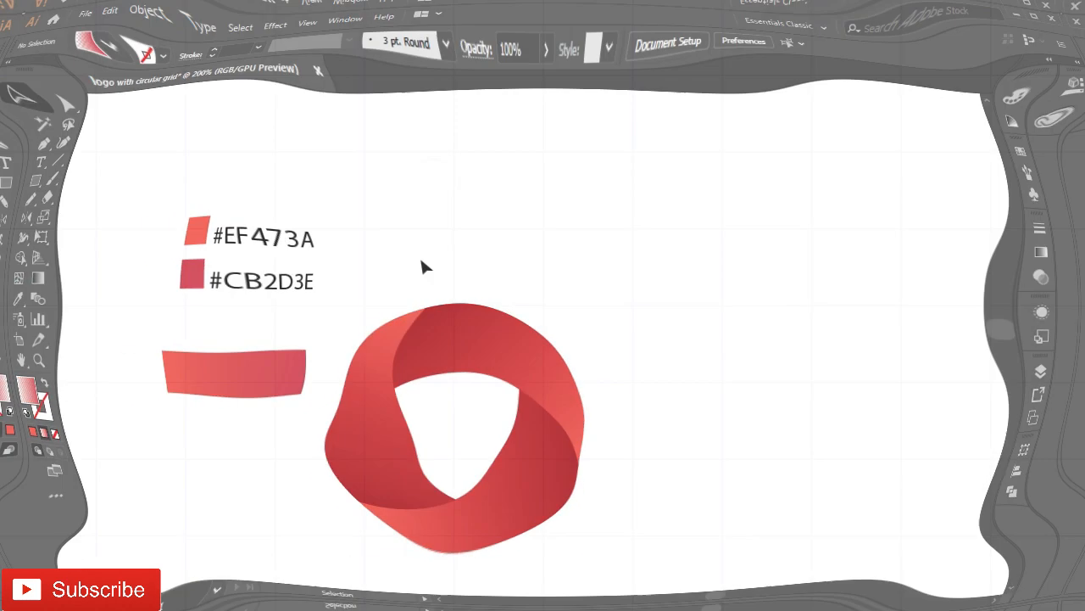